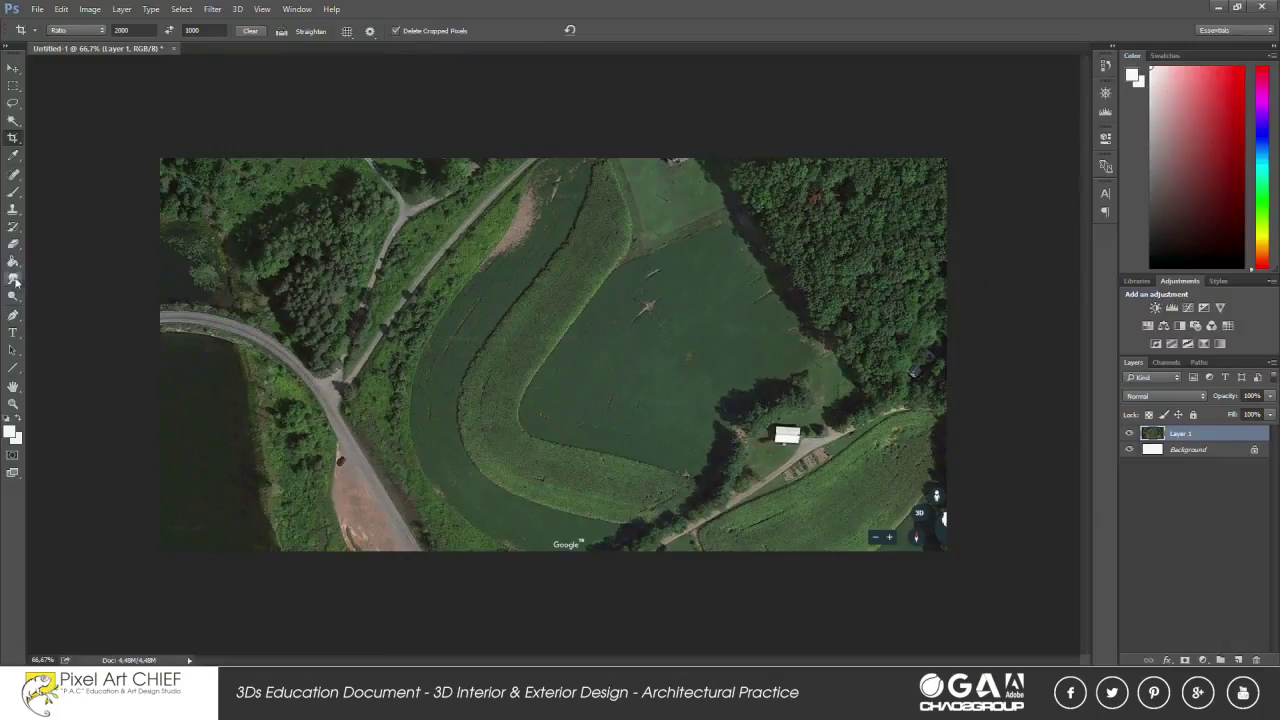
Step: Clone-stamp nearby foliage over the map navigation icons at the photo's lower-right edge
scroll(498, 568, "up", 5)
scroll(535, 552, "down", 5)
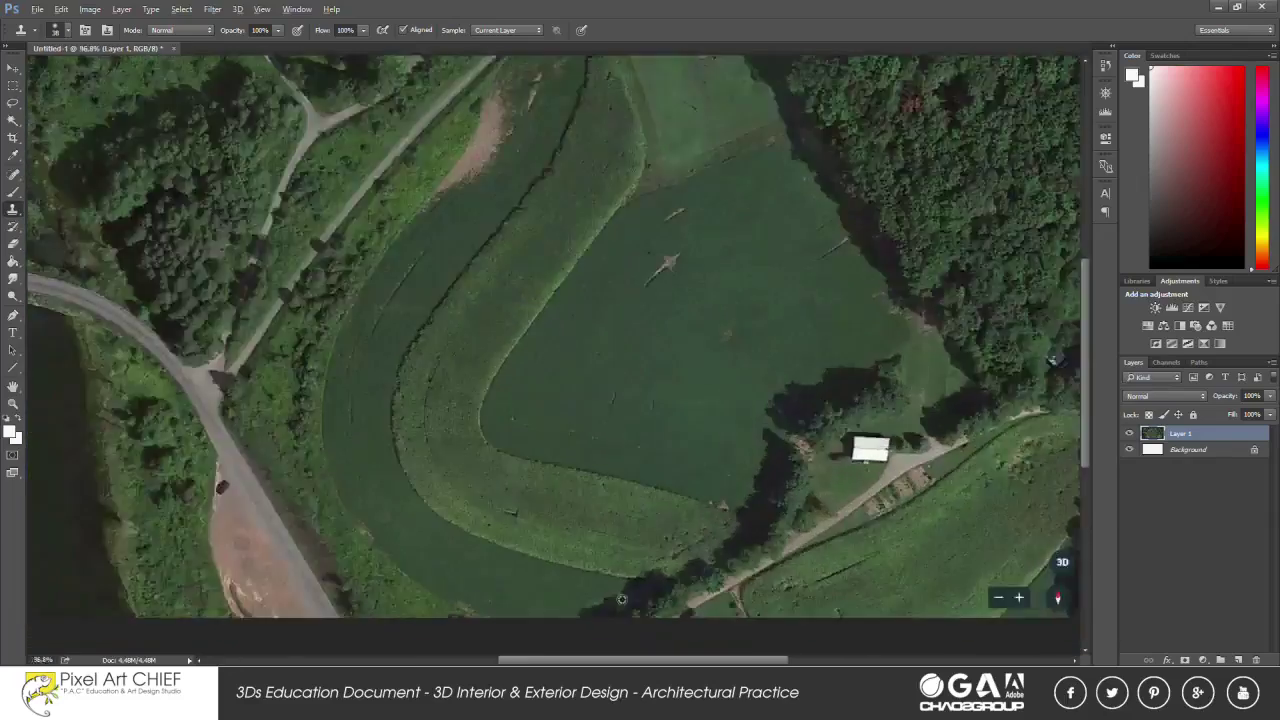
scroll(540, 330, "up", 5)
right_click(540, 326)
key("Return")
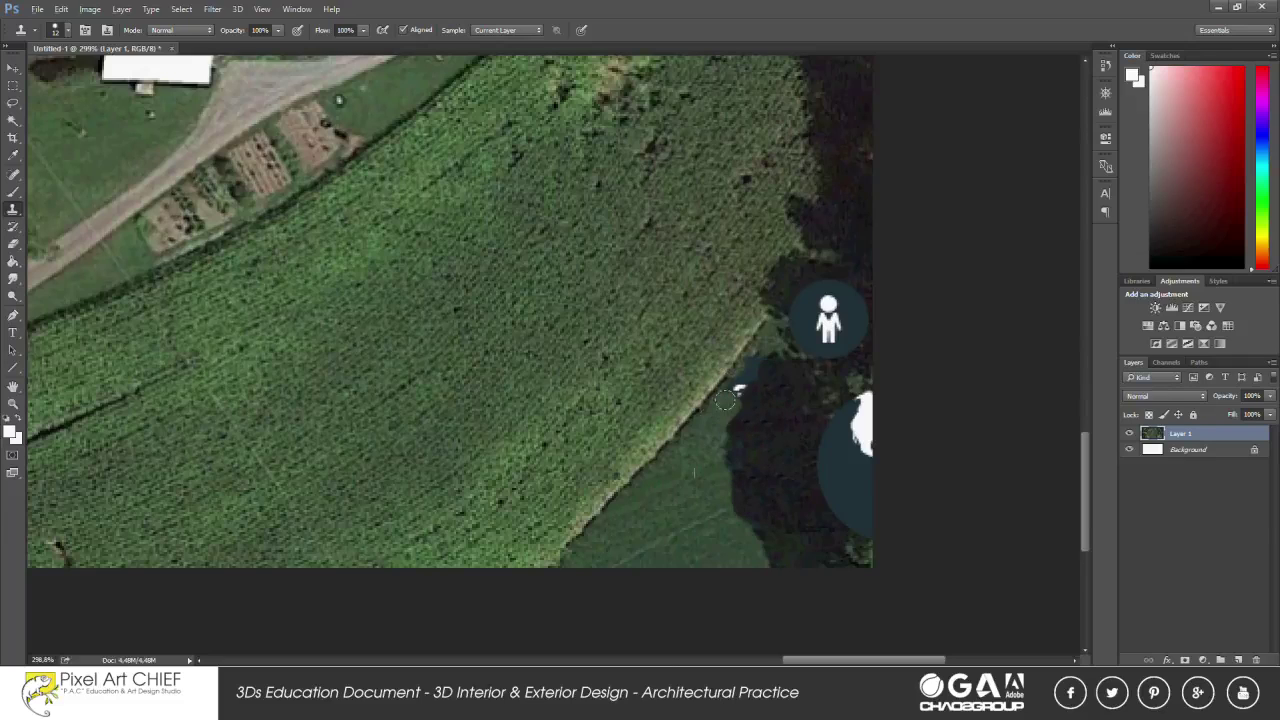
left_click_drag(715, 447, 633, 495)
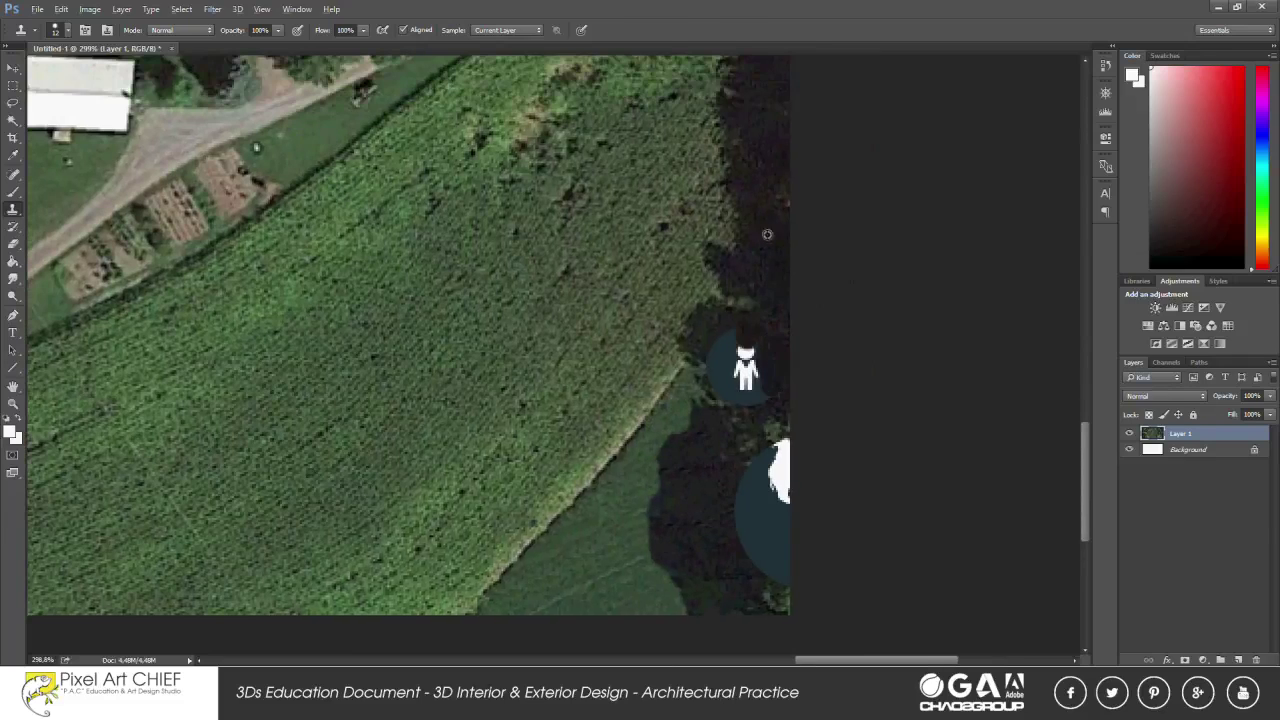
left_click_drag(701, 520, 669, 466)
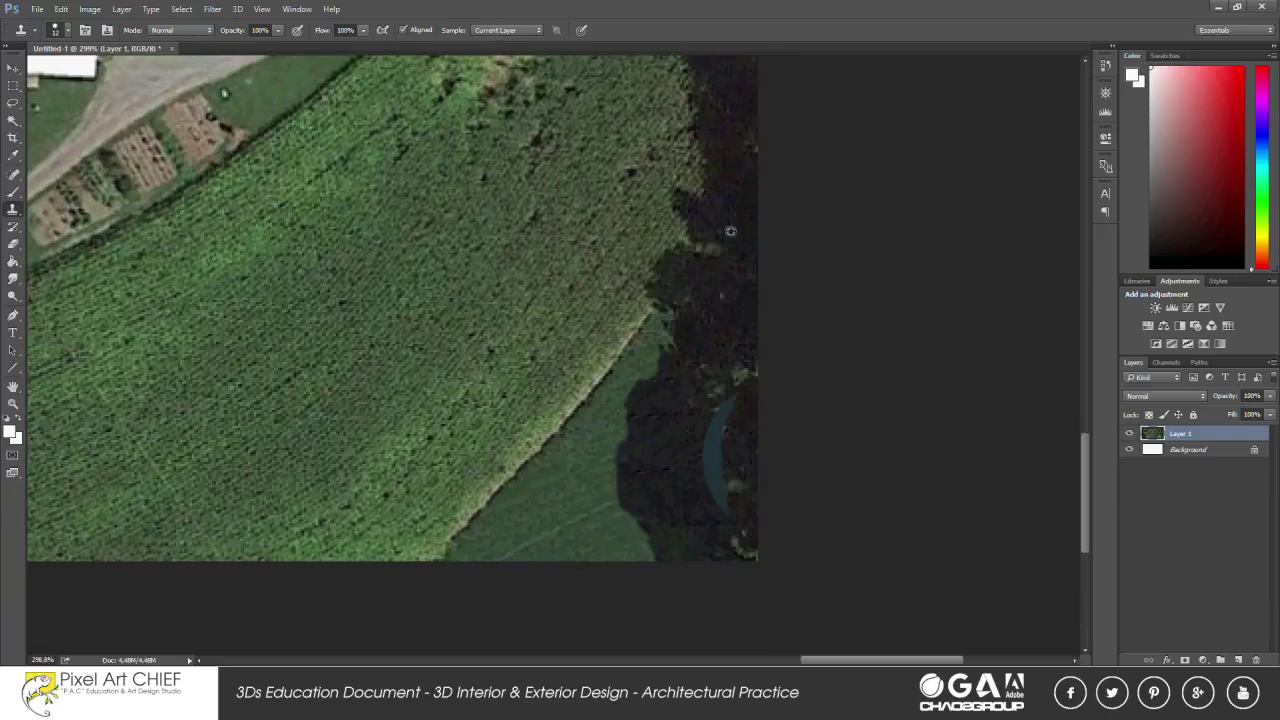
scroll(707, 450, "up", 1)
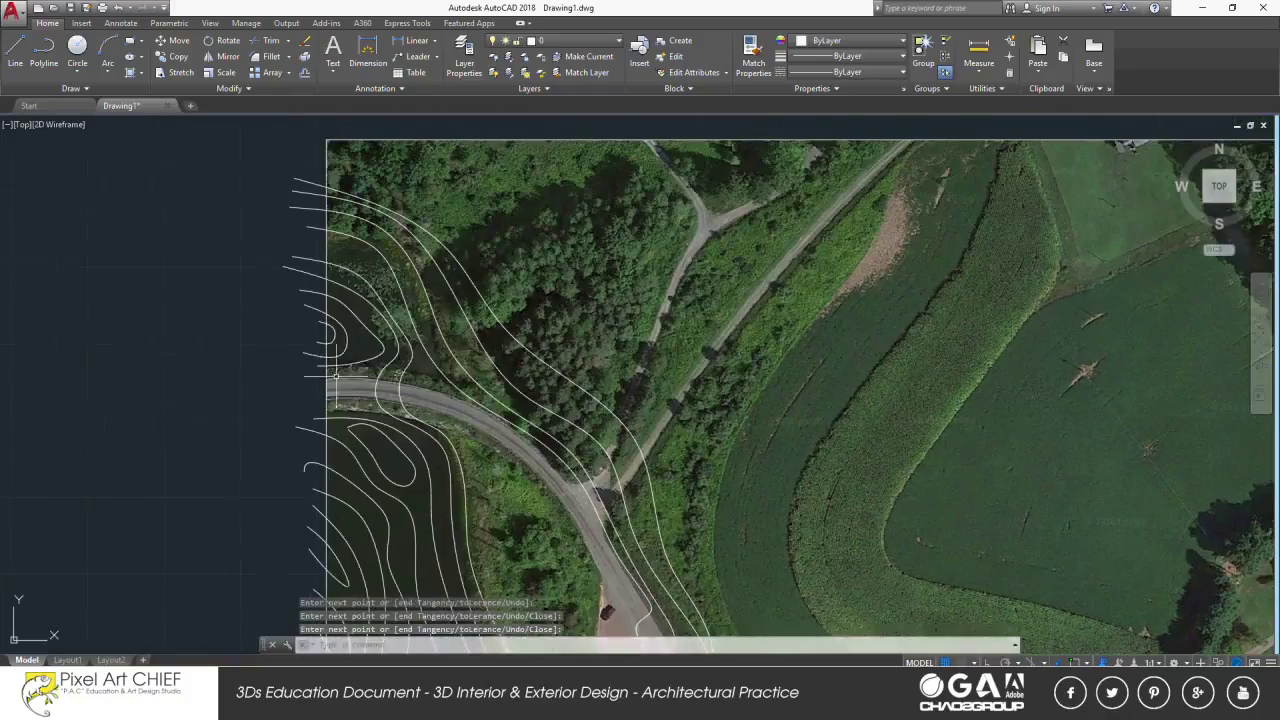
Step: Zoom the AutoCAD view while tracing more contour splines around the road and lake
scroll(430, 398, "up", 2)
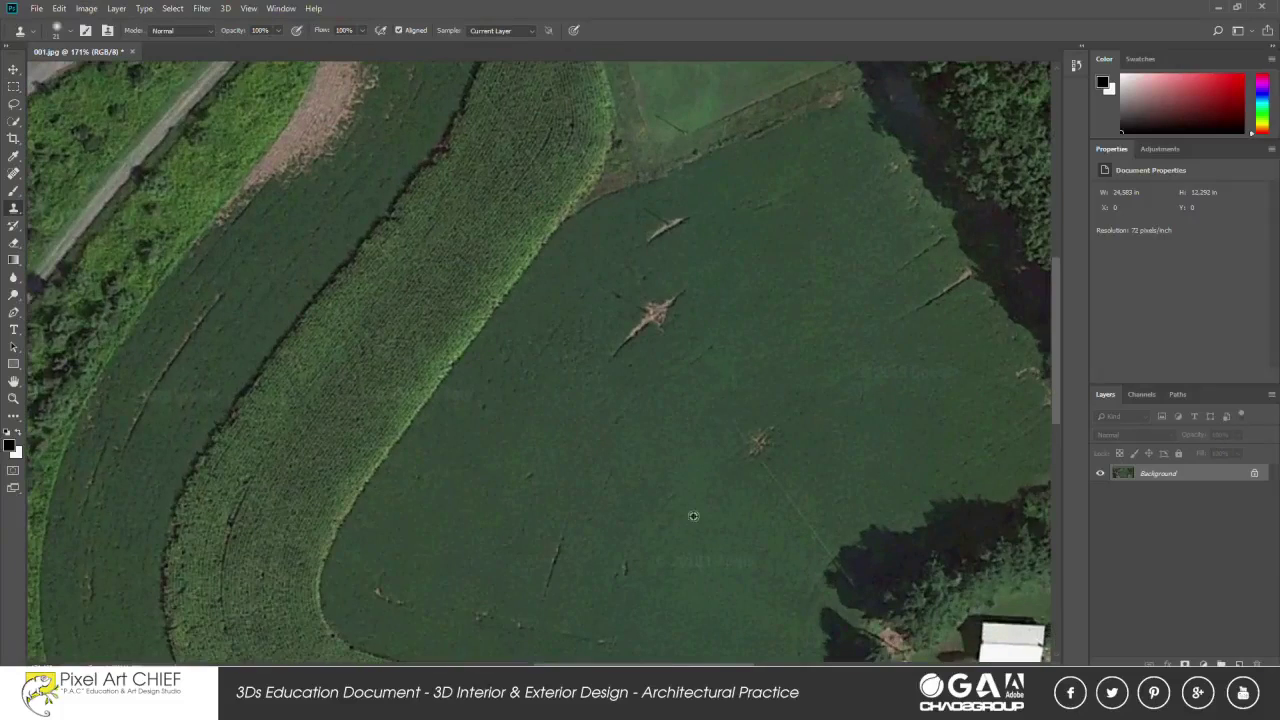
Step: Duplicate the photo as a desaturated Layer 1, try its blend modes, then hide it
scroll(213, 391, "down", 5)
scroll(700, 333, "up", 6)
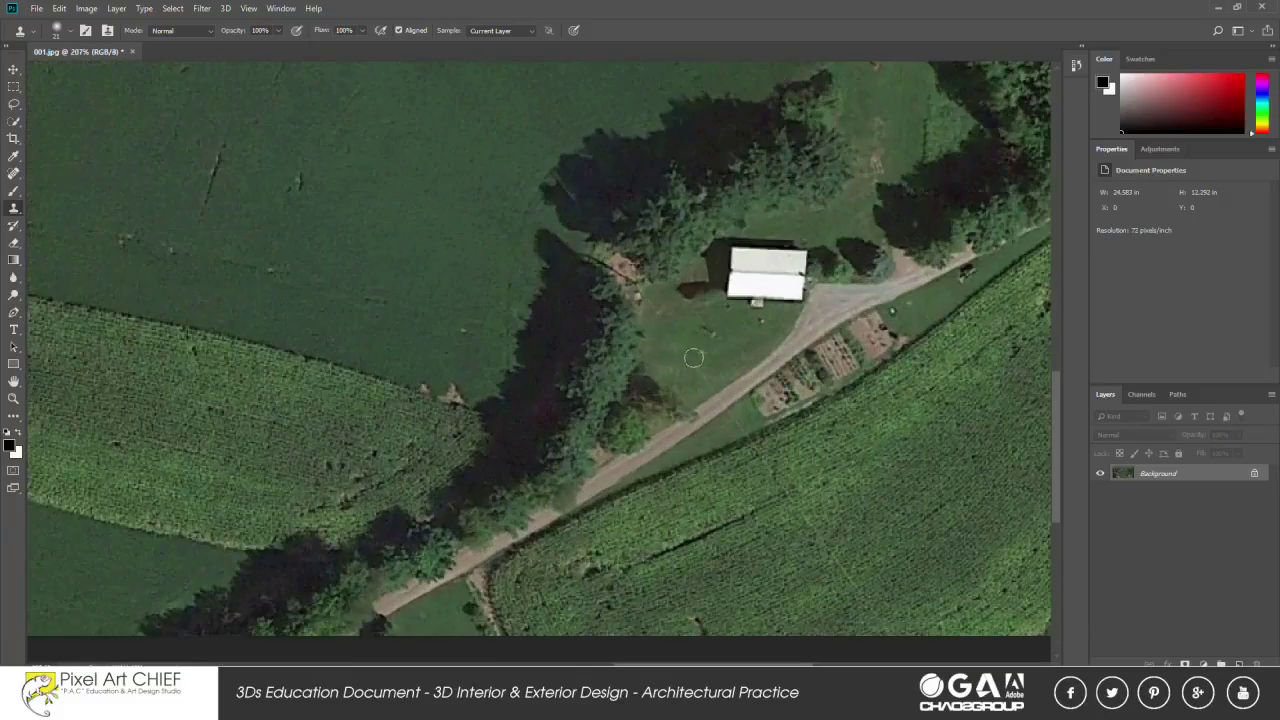
scroll(540, 350, "down", 3)
scroll(540, 350, "up", 2)
scroll(380, 491, "down", 5)
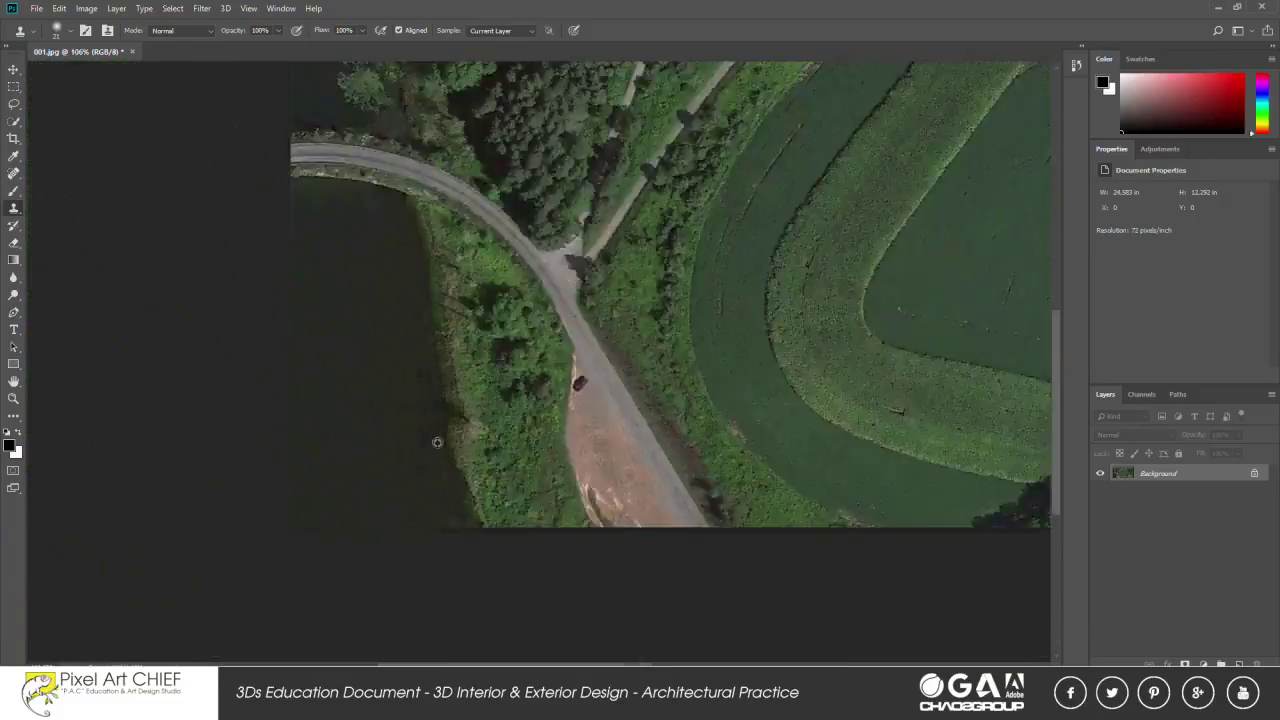
scroll(624, 203, "down", 5)
scroll(624, 203, "down", 3)
scroll(624, 203, "up", 1)
scroll(624, 203, "down", 1)
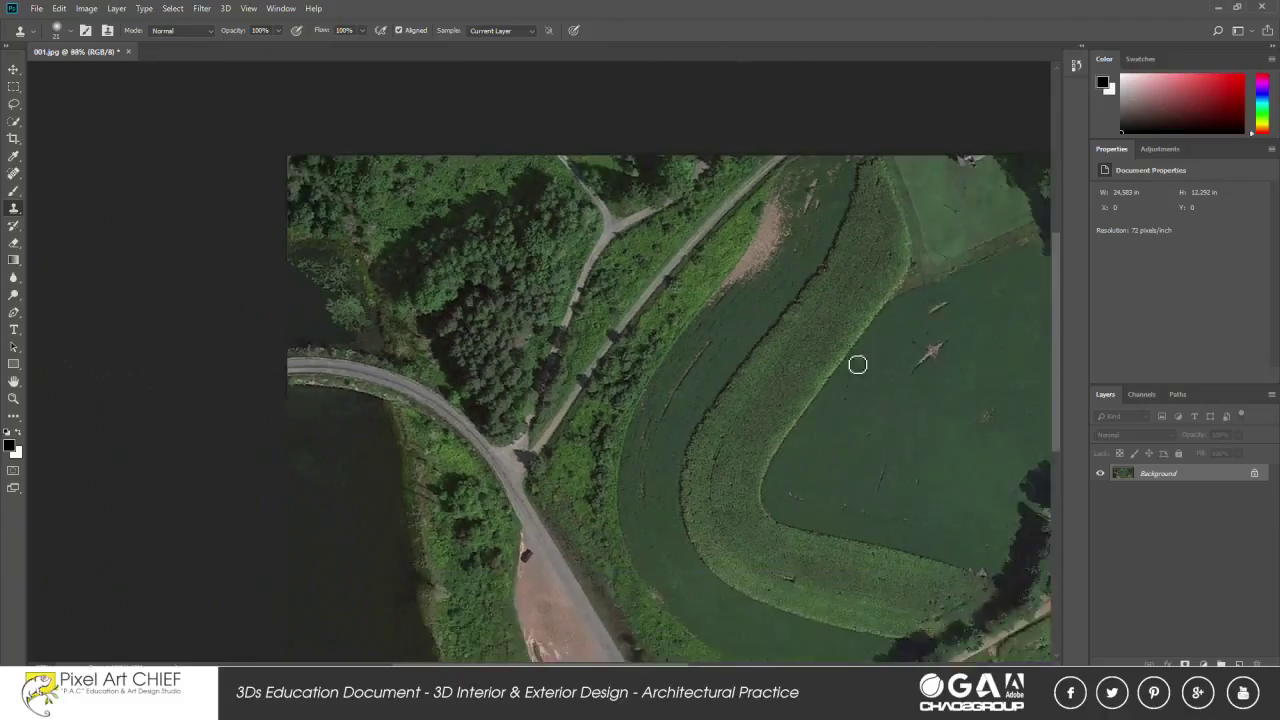
scroll(624, 203, "up", 1)
key("ctrl+j")
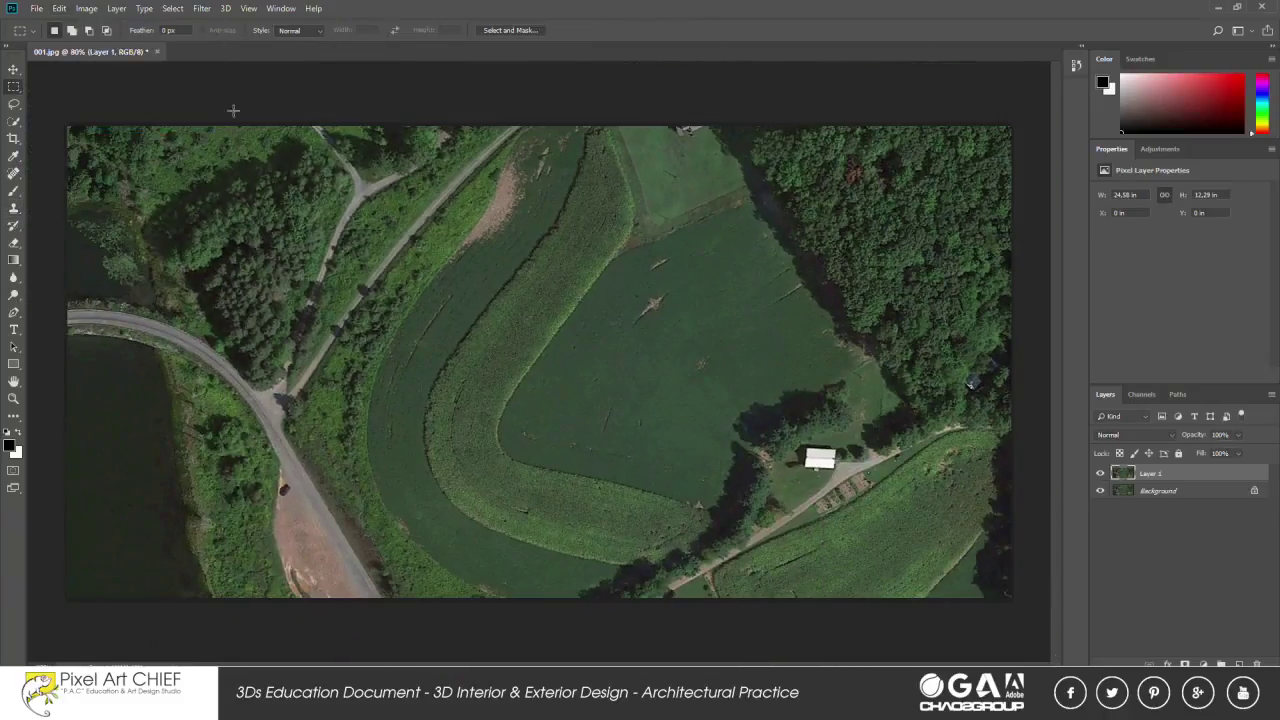
key("ctrl+shift+u")
left_click(1135, 435)
left_click(1104, 203)
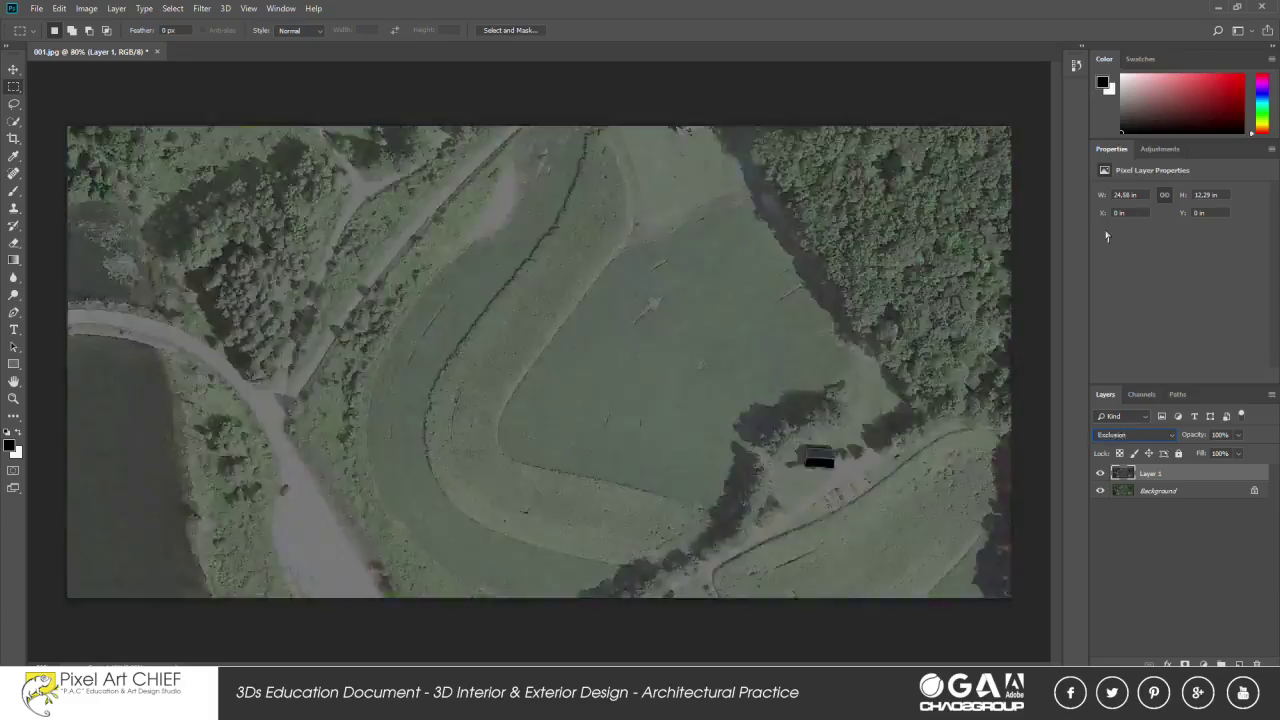
key("Down")
key("Down")
key("Down")
left_click(1100, 473)
Step: Apply Levels to the Background, raising the black input and lowering the white input
left_click(1158, 490)
key("ctrl+l")
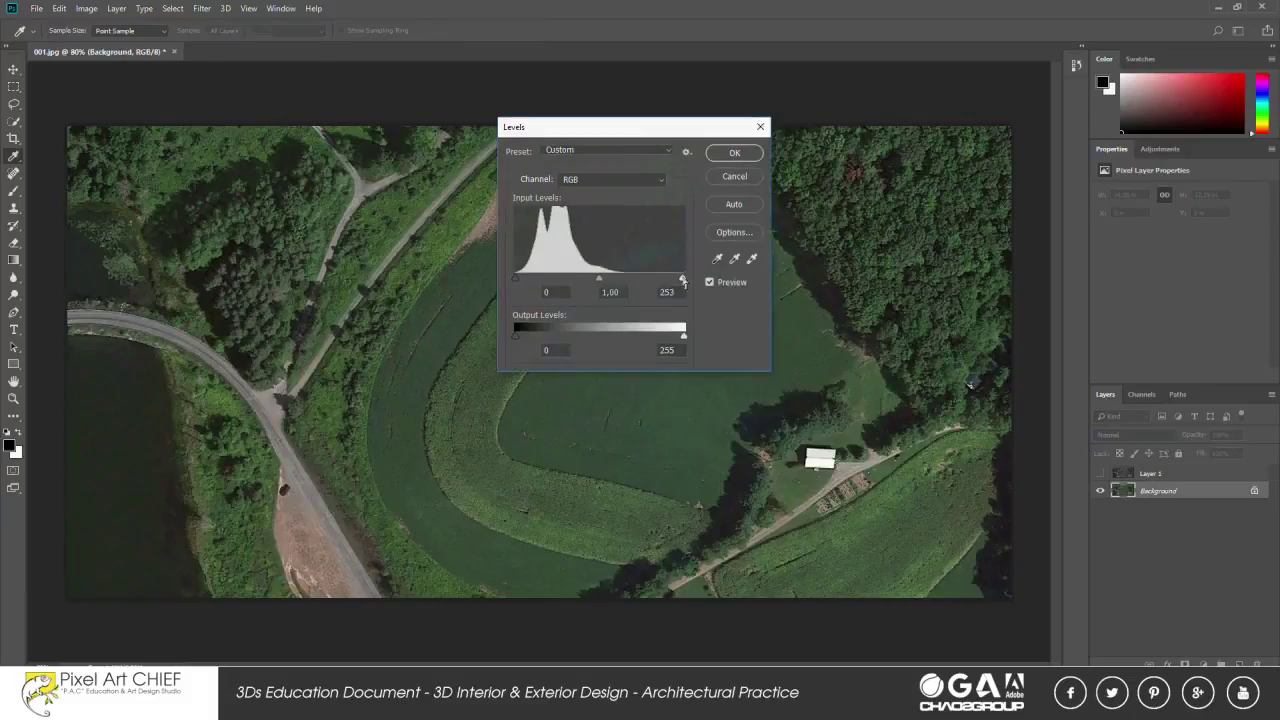
left_click_drag(516, 278, 525, 278)
left_click_drag(684, 278, 623, 281)
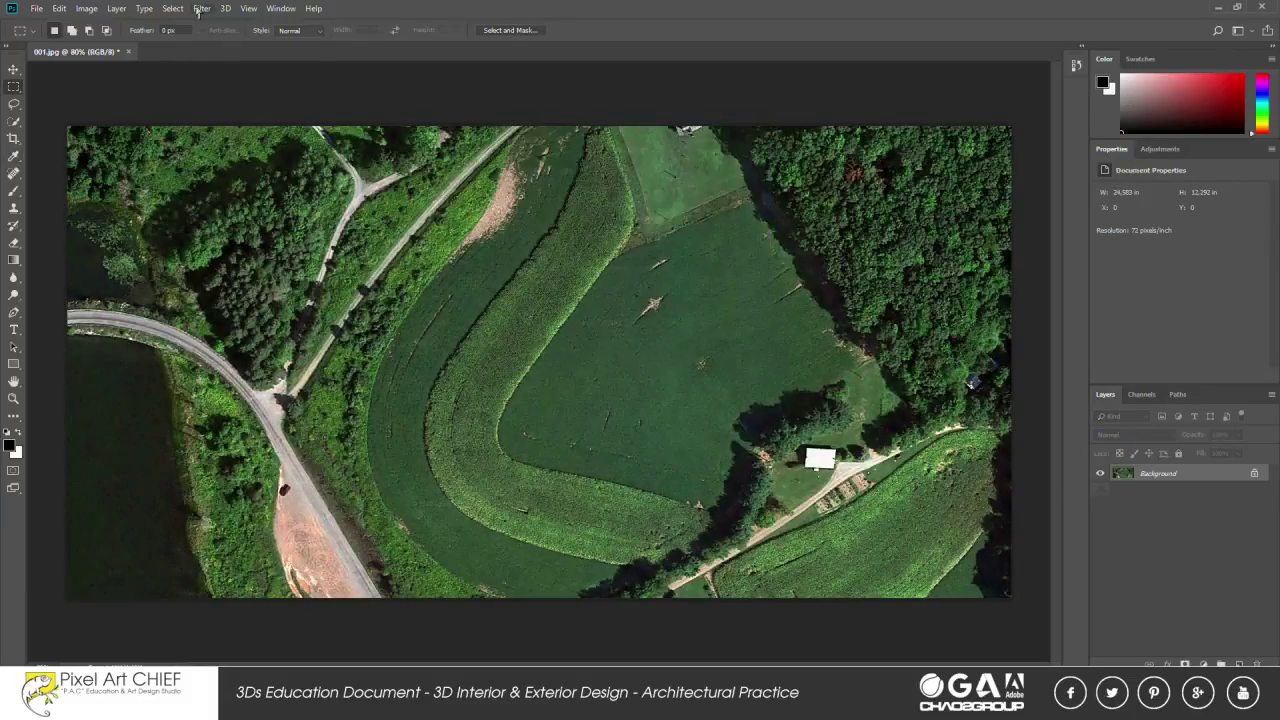
Step: Apply Camera Raw with exposure +0.35, contrast +15, whites +15 and clarity +33
left_click_drag(980, 320, 978, 320)
left_click_drag(973, 340, 987, 341)
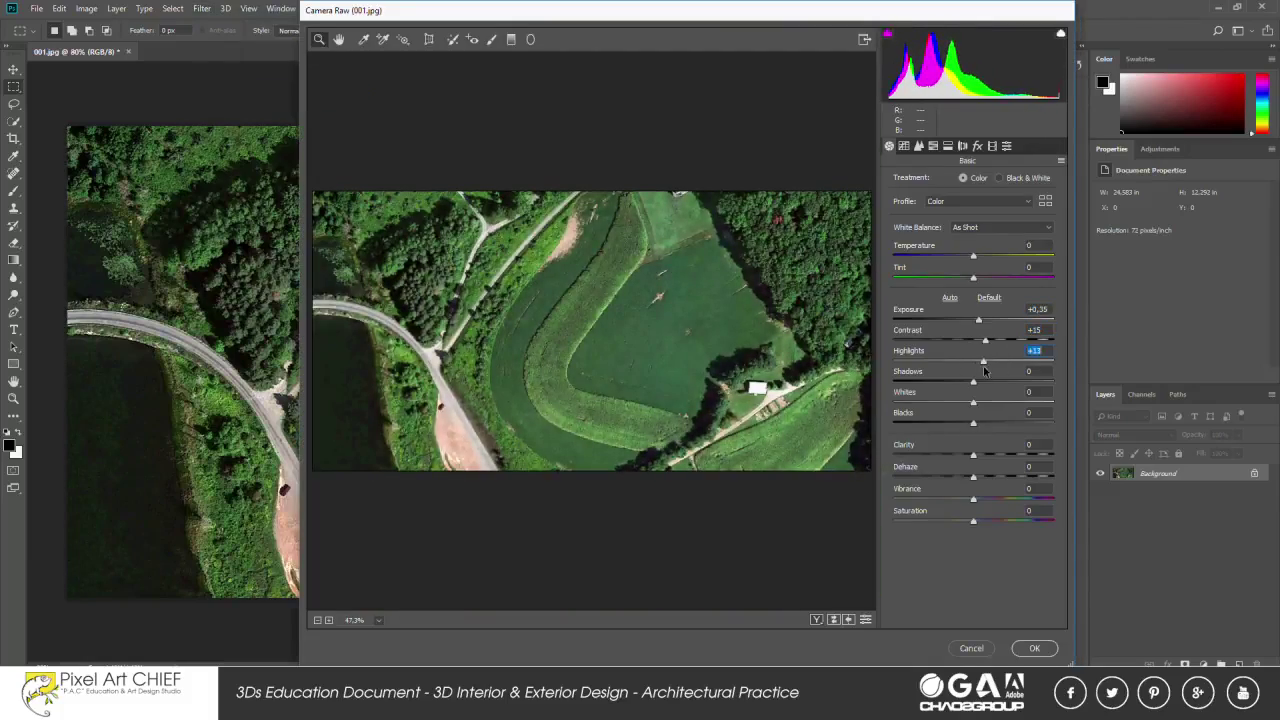
left_click_drag(973, 401, 986, 402)
left_click_drag(973, 455, 999, 455)
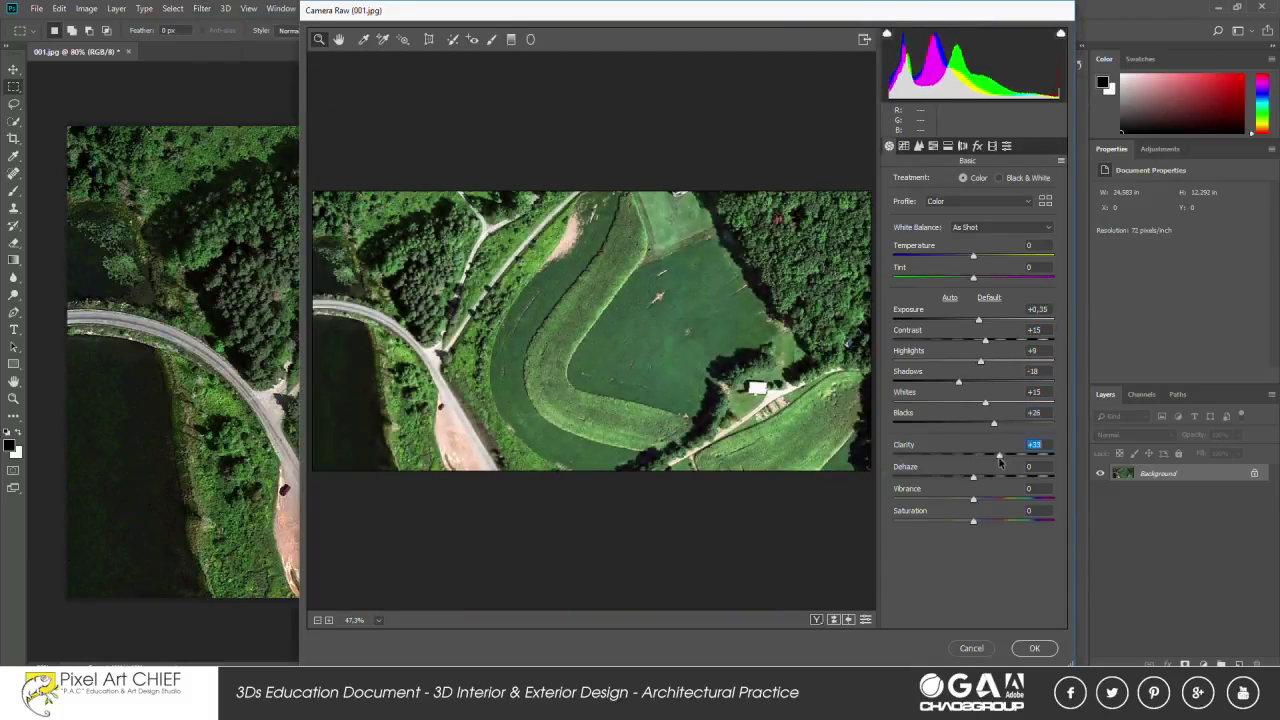
left_click(1035, 649)
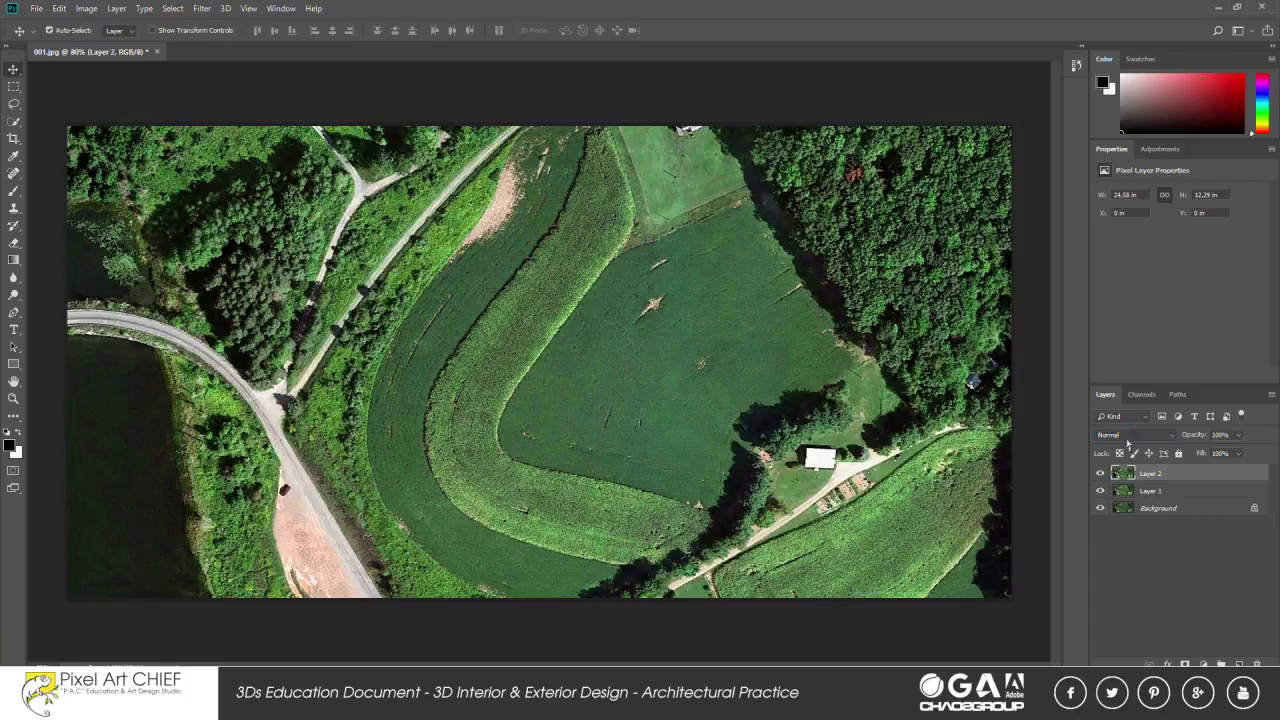
Step: Desaturate the adjusted layer and erase parts of the greyscale to reveal colour beneath
key("ctrl+shift+u")
left_click(1128, 435)
key("Escape")
key("s")
right_click(505, 290)
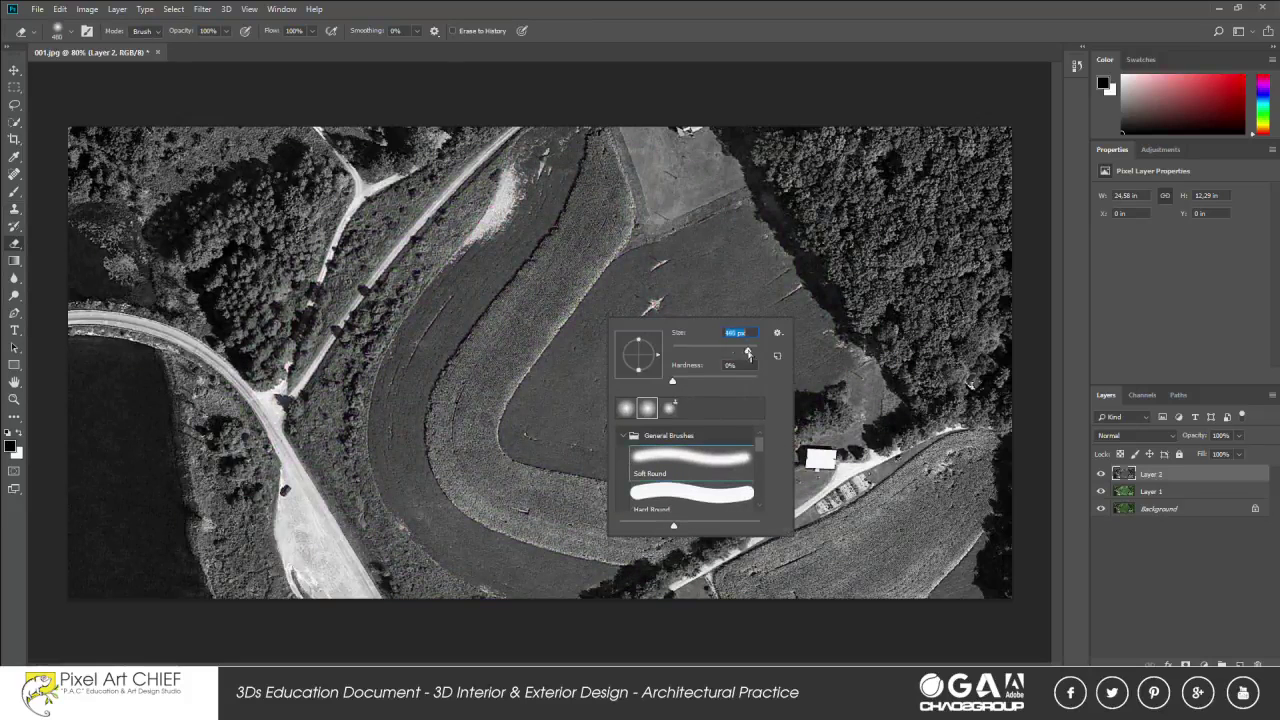
key("Return")
left_click_drag(600, 360, 230, 420)
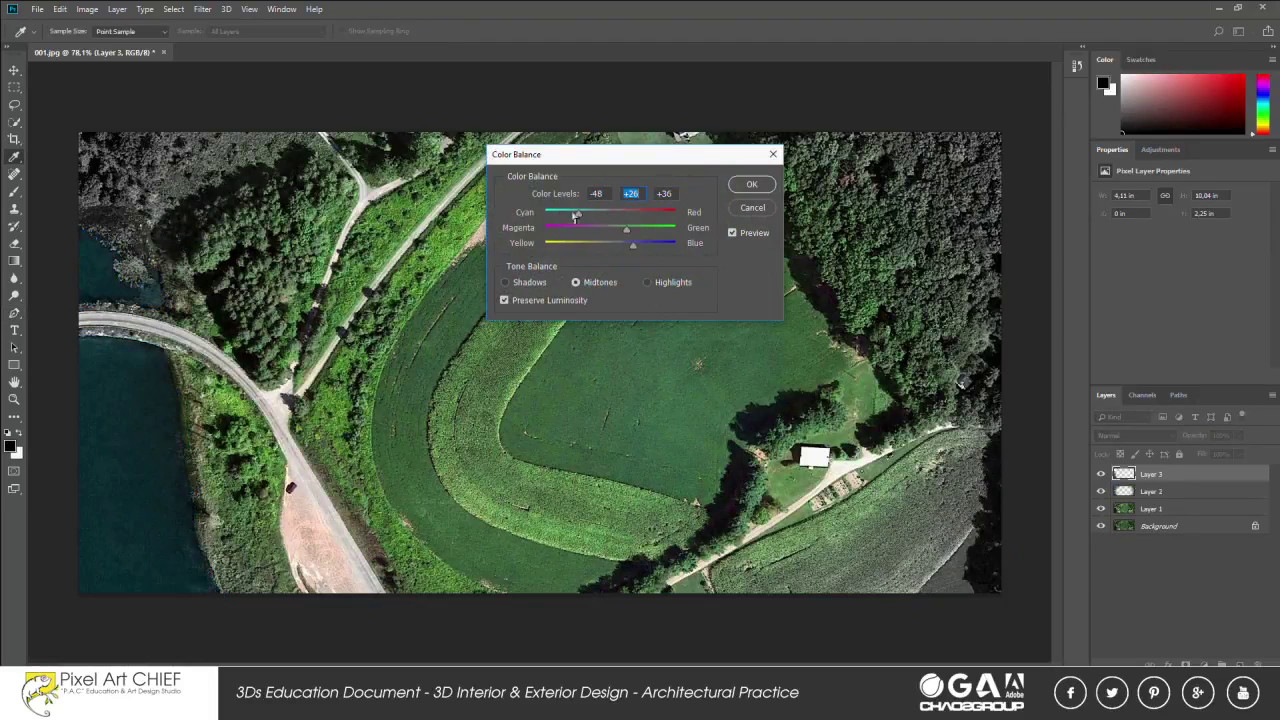
left_click(274, 625)
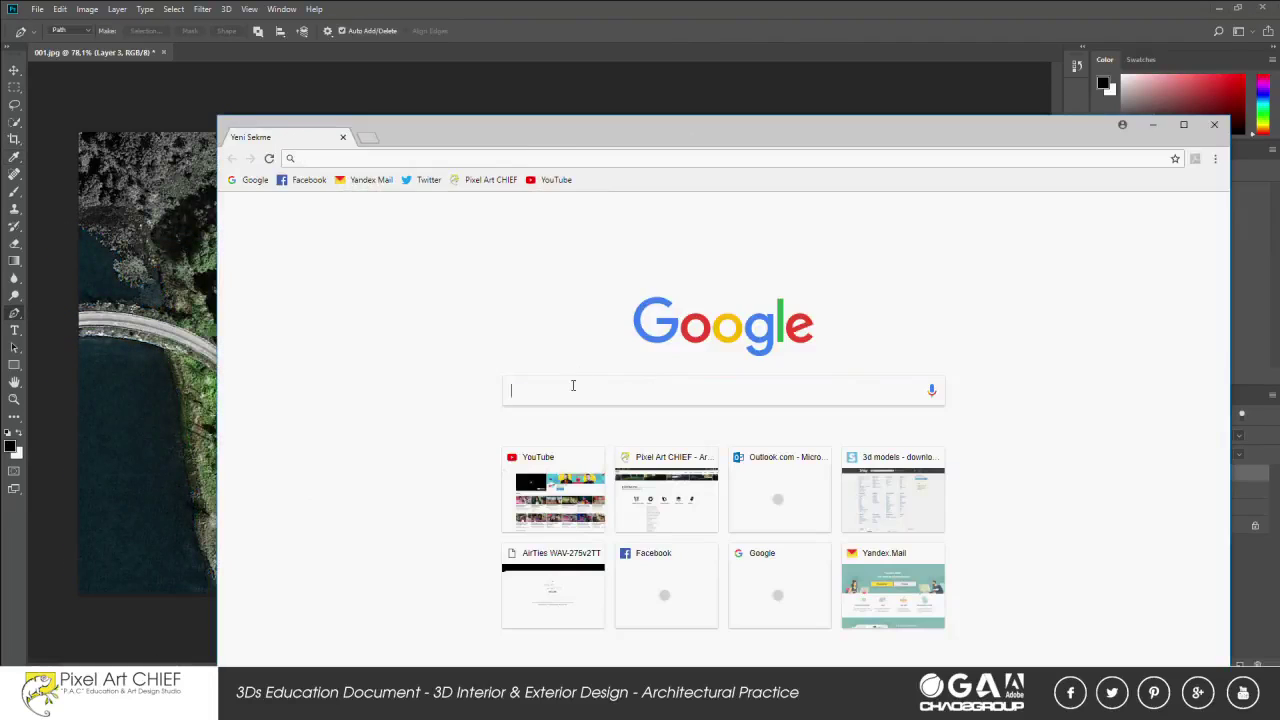
type("dalga texture")
Step: Save the dark water wave texture from Google Images to the desktop as indir.jpg
left_click(391, 254)
left_click(424, 382)
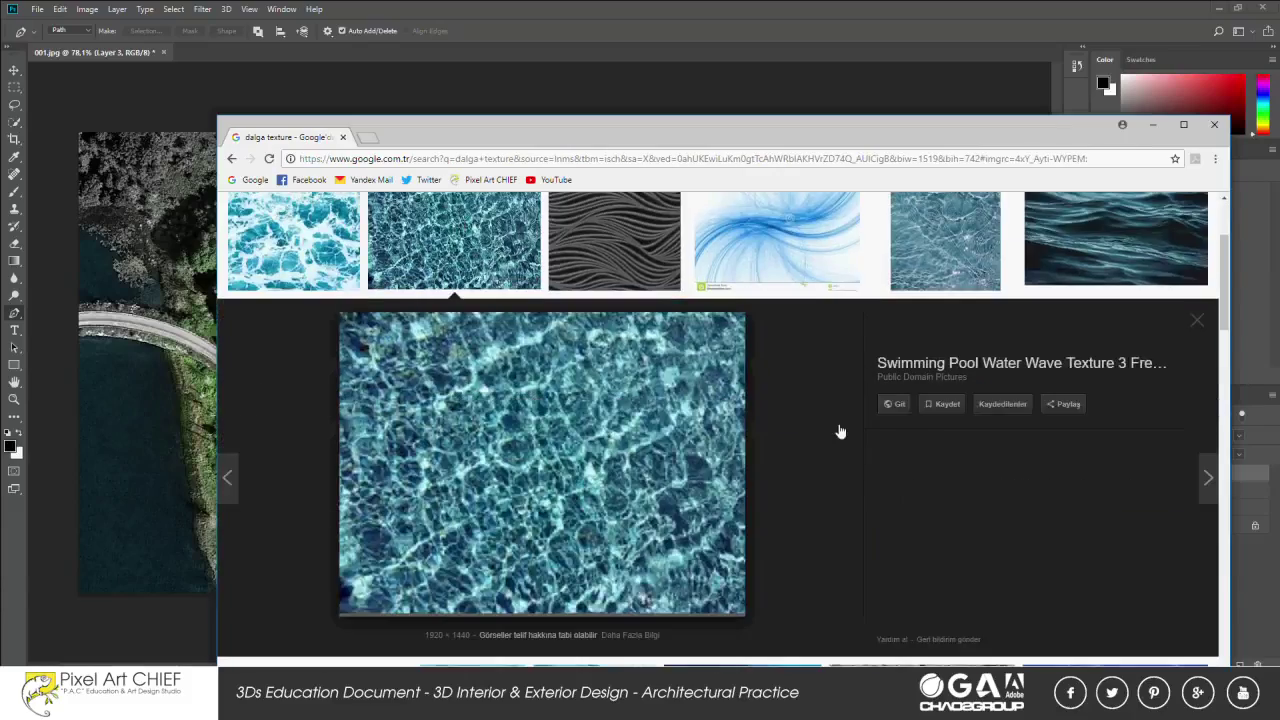
scroll(838, 432, "down", 3)
left_click(838, 432)
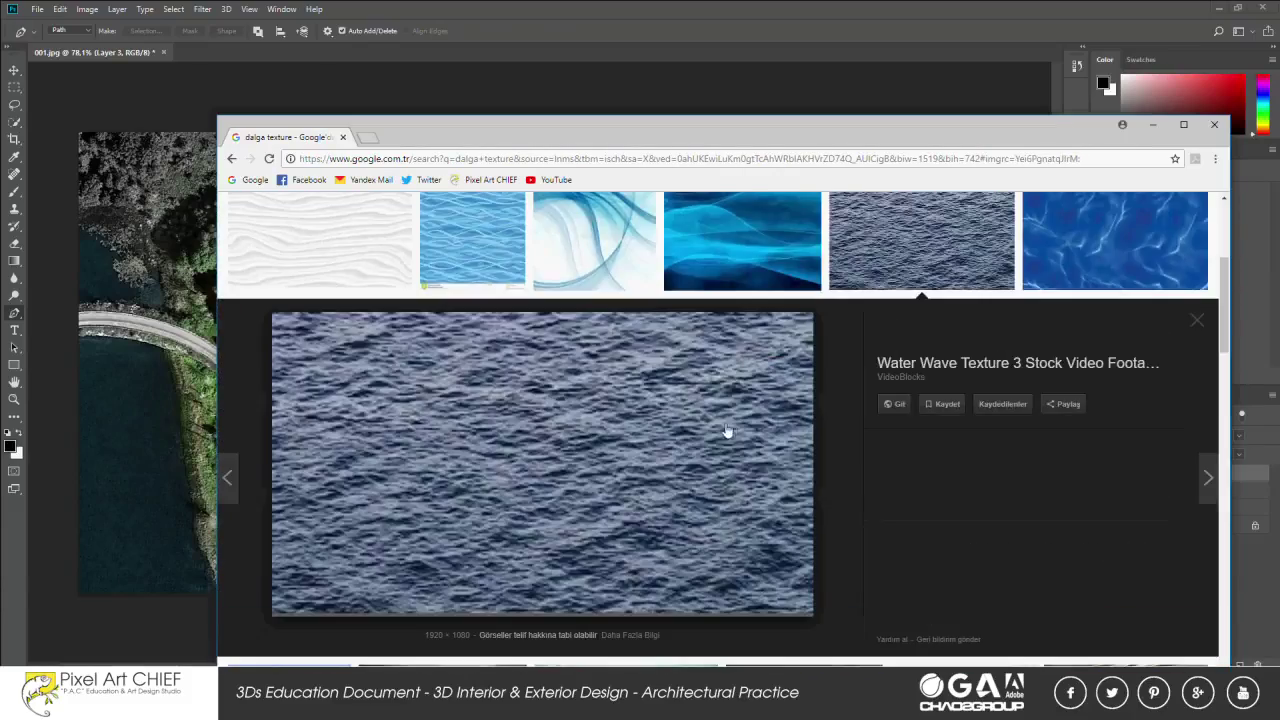
right_click(709, 474)
left_click(760, 497)
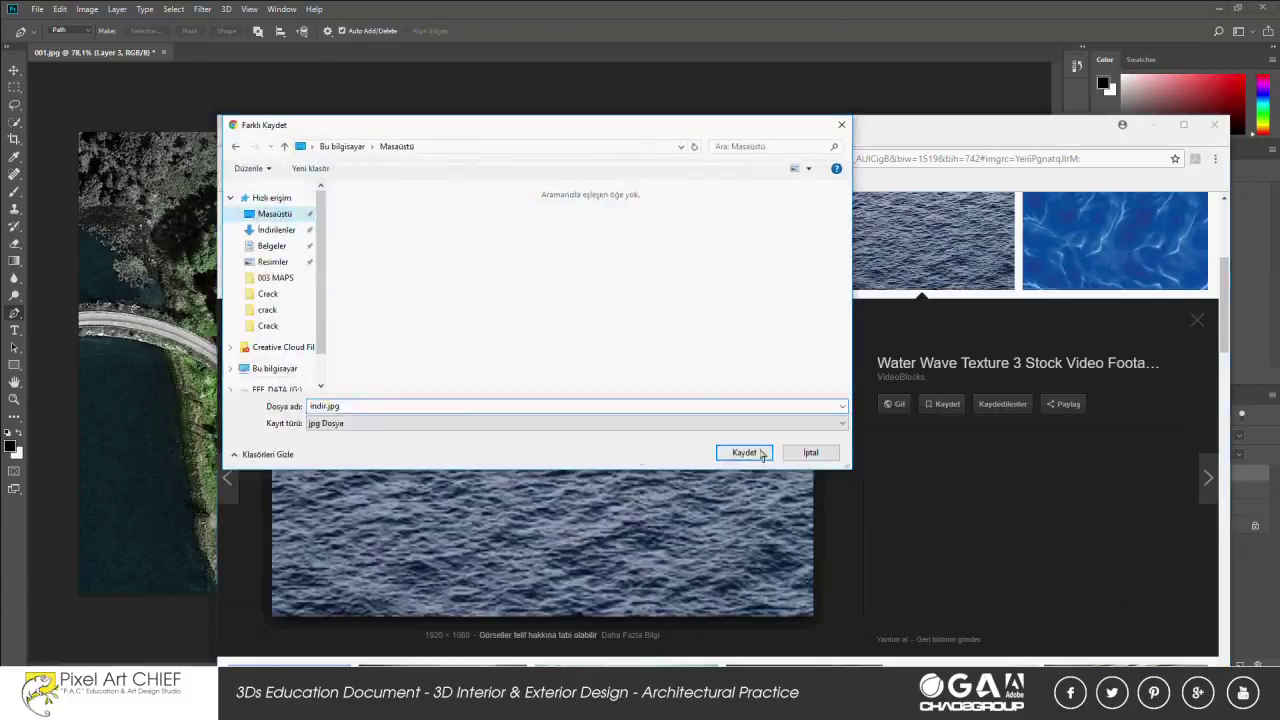
key("Return")
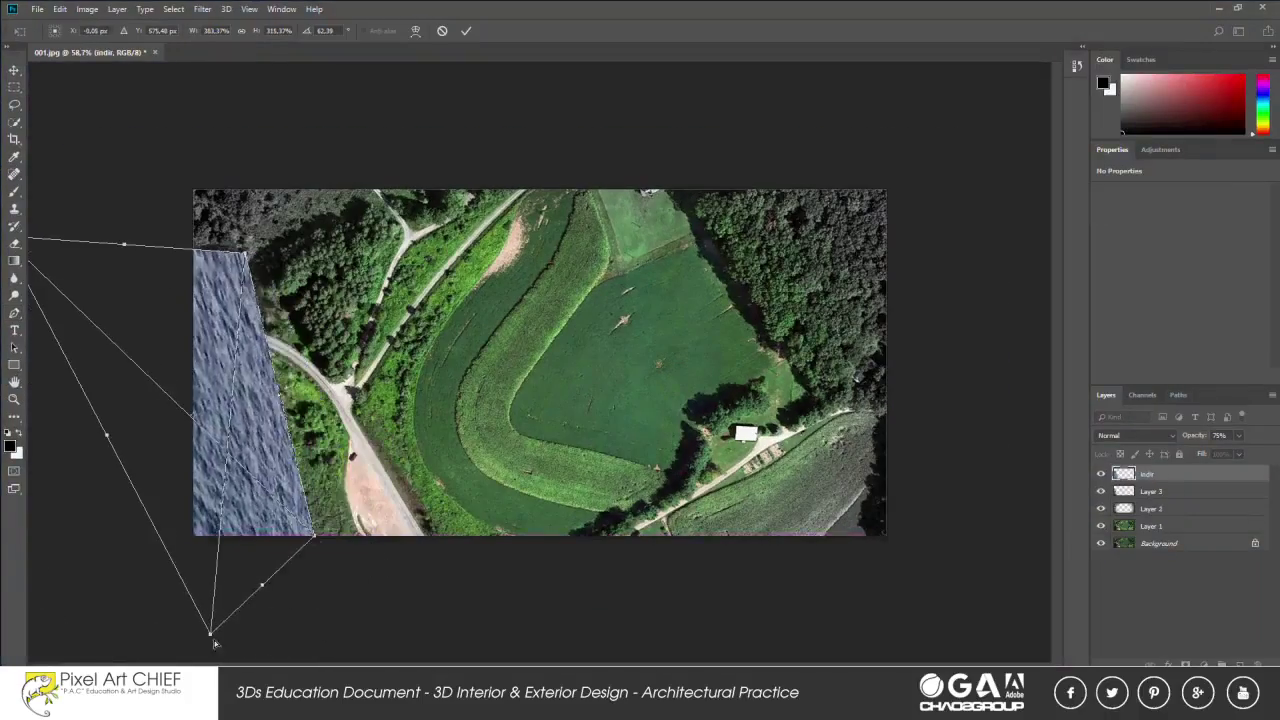
Step: Rotate the water texture over the lake, change its blend mode, and lower opacity to 43%
left_click_drag(190, 325, 208, 408)
key("Return")
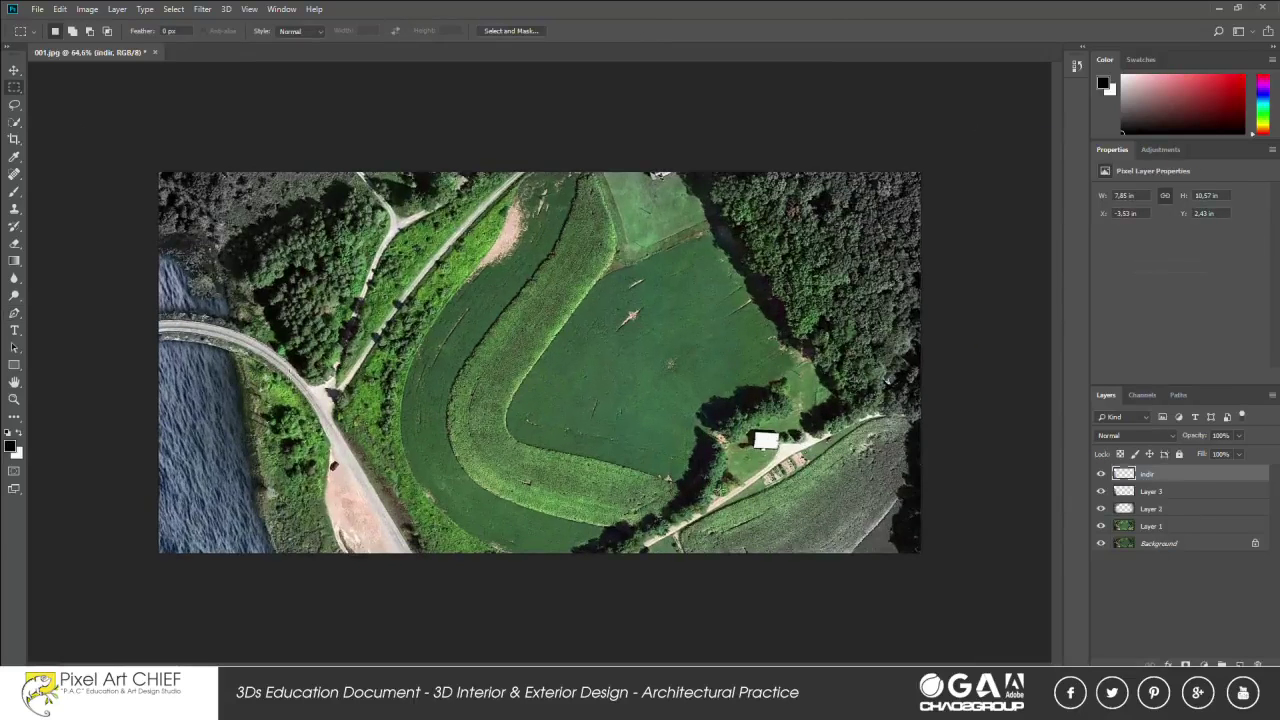
left_click(1135, 435)
left_click(1100, 326)
scroll(1135, 435, "down", 1)
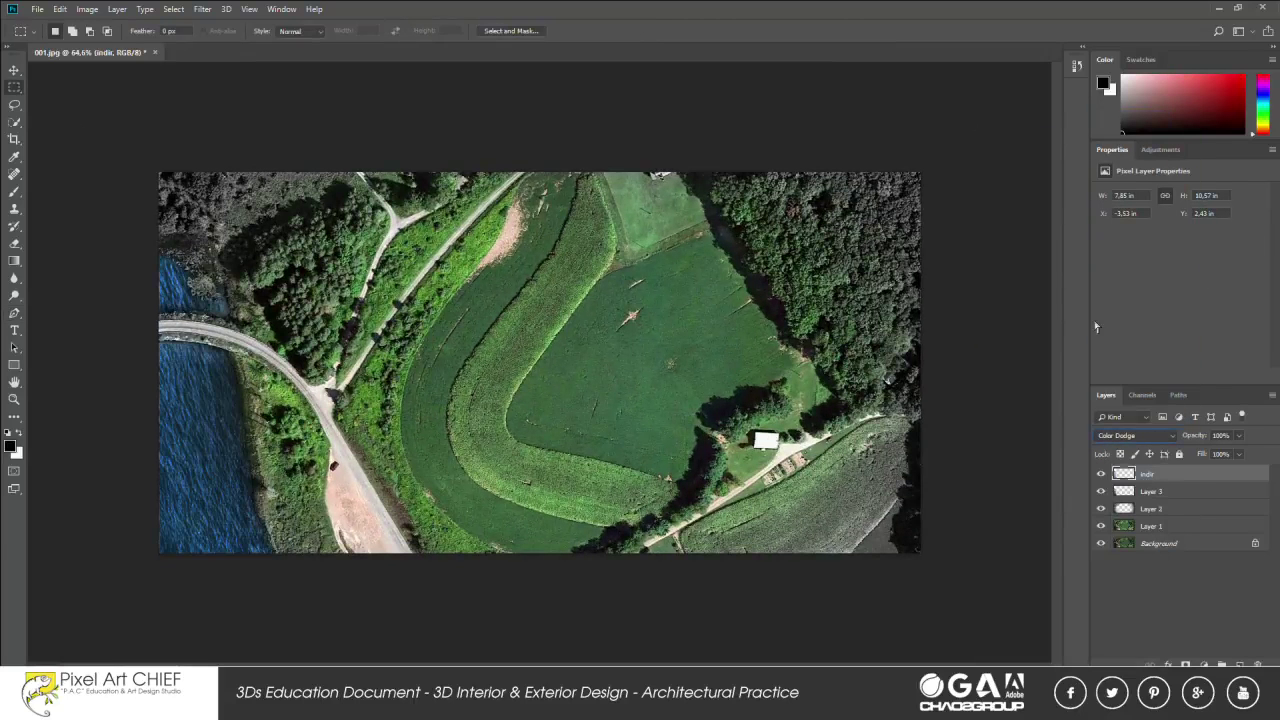
left_click_drag(1238, 435, 1205, 458)
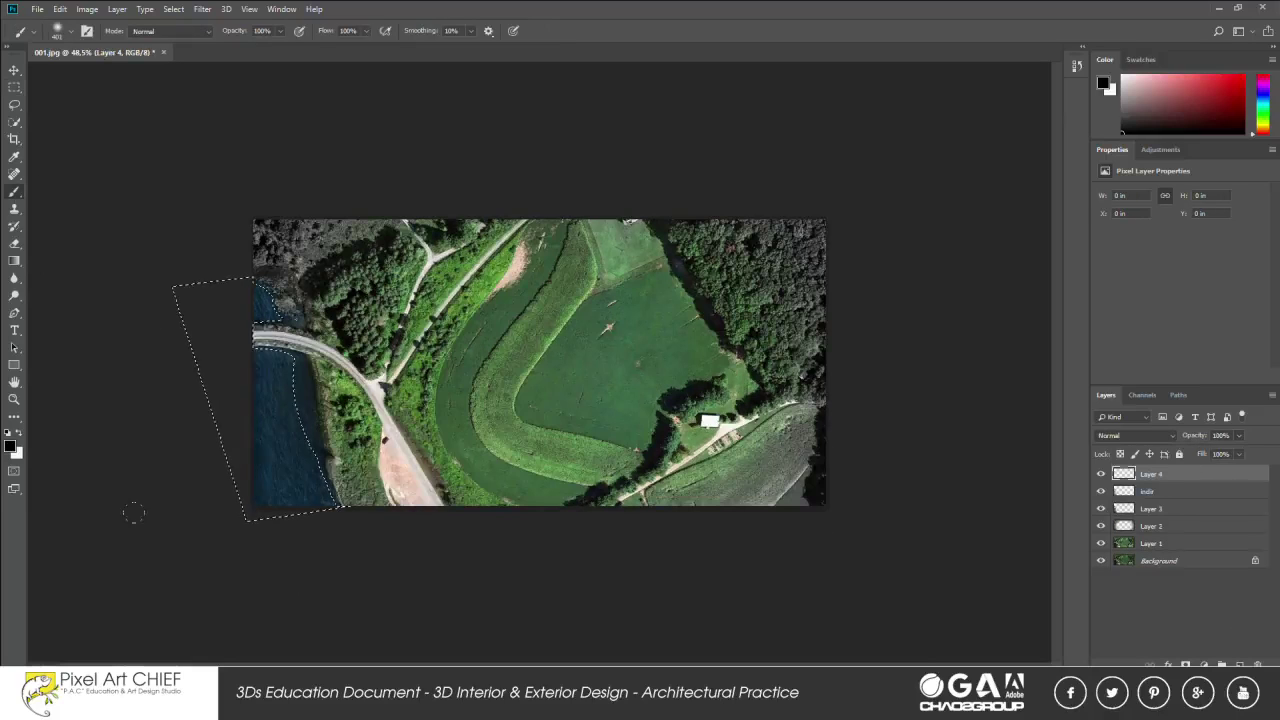
left_click_drag(134, 514, 98, 268)
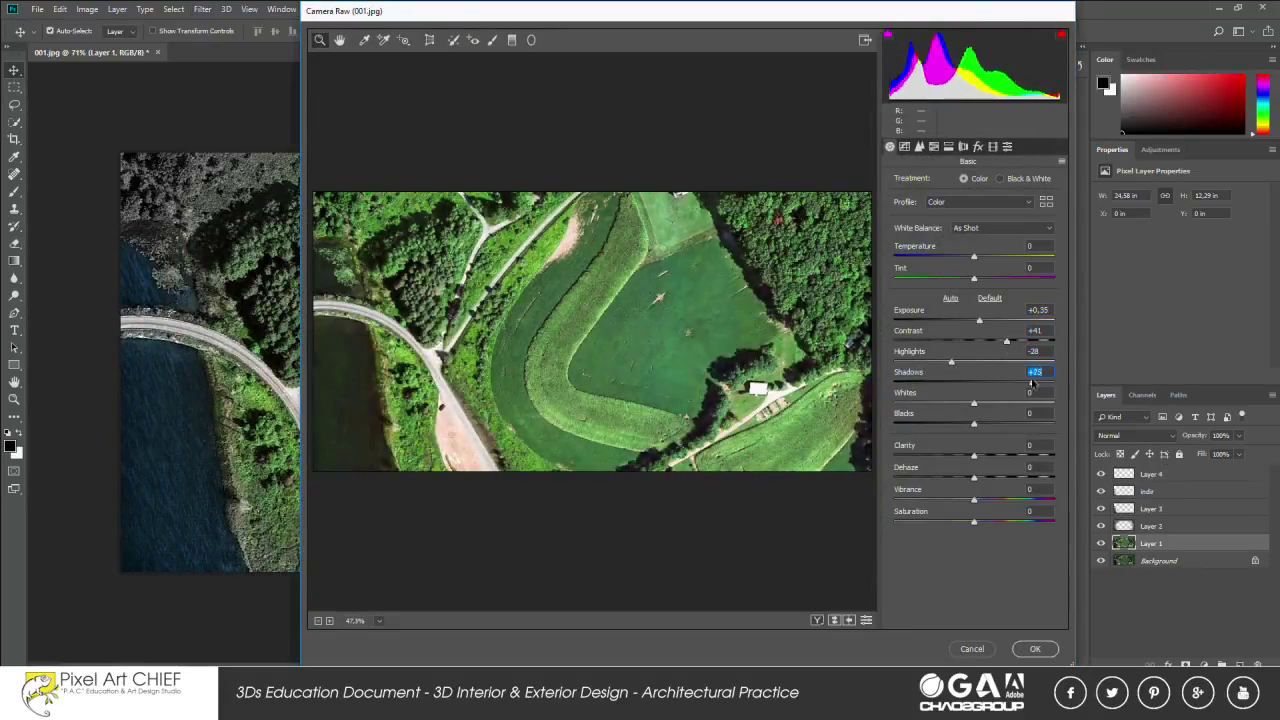
Step: In Camera Raw, boost clarity and dehaze, shift the green hues, and add a corner vignette
mouse_move(974, 455)
left_mouse_down()
mouse_move(1001, 455)
mouse_move(996, 478)
left_mouse_up()
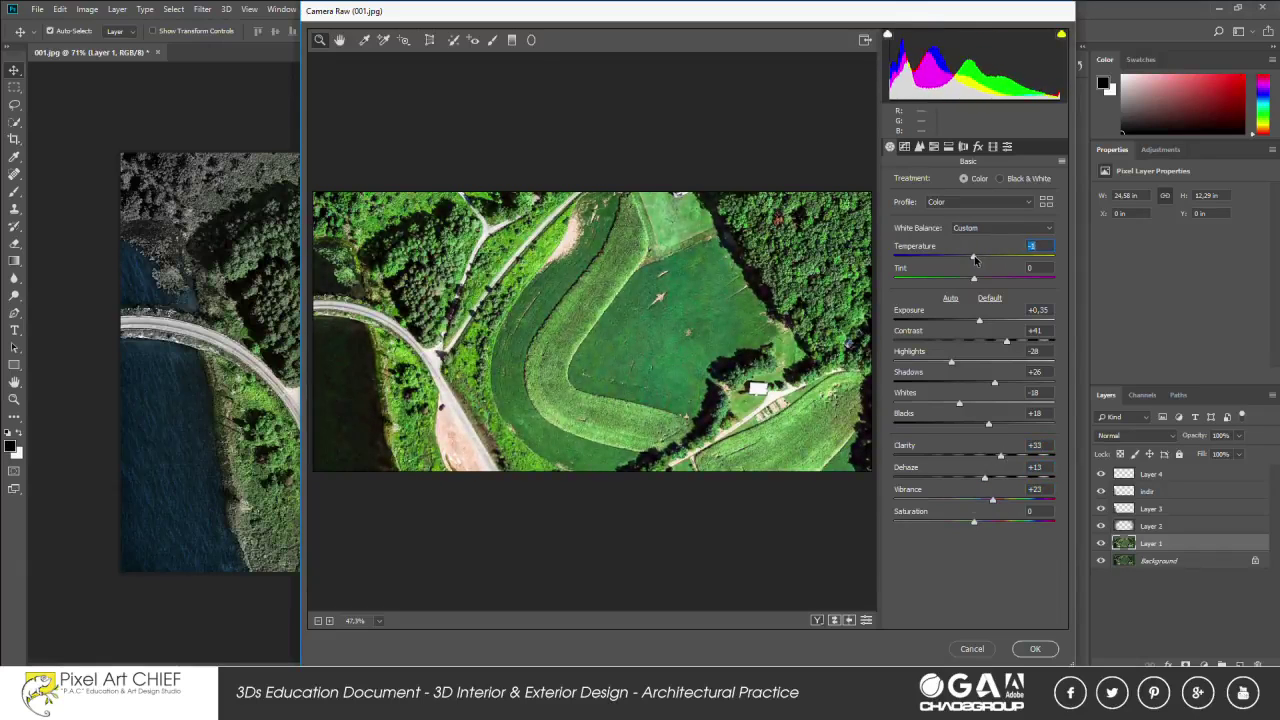
left_click(904, 147)
left_click(919, 147)
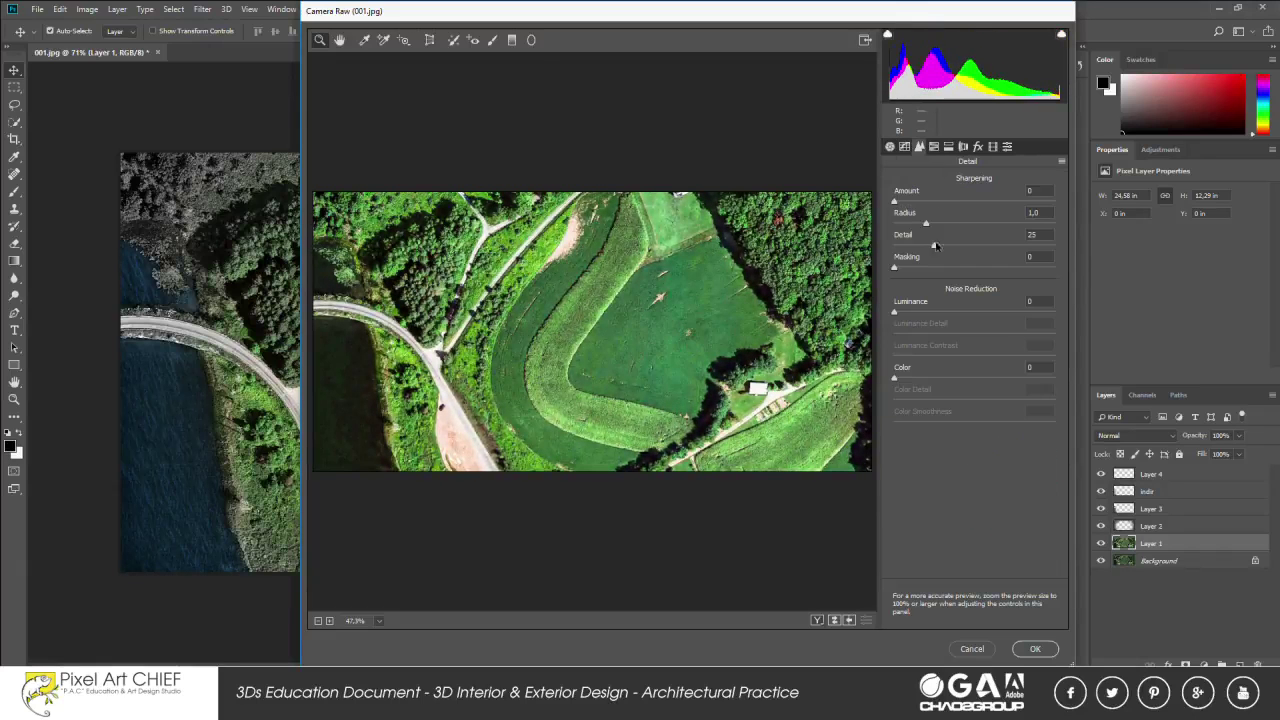
left_click(934, 147)
left_click(977, 298)
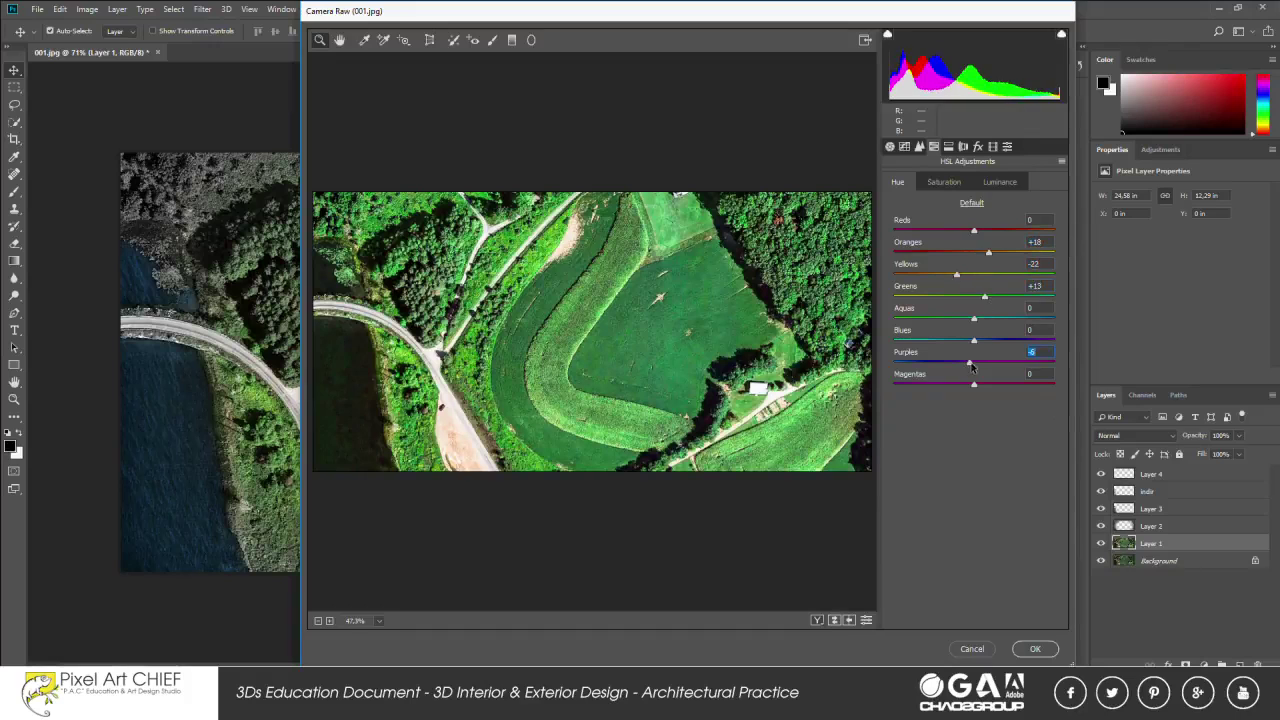
left_click(963, 147)
left_click_drag(974, 399, 935, 399)
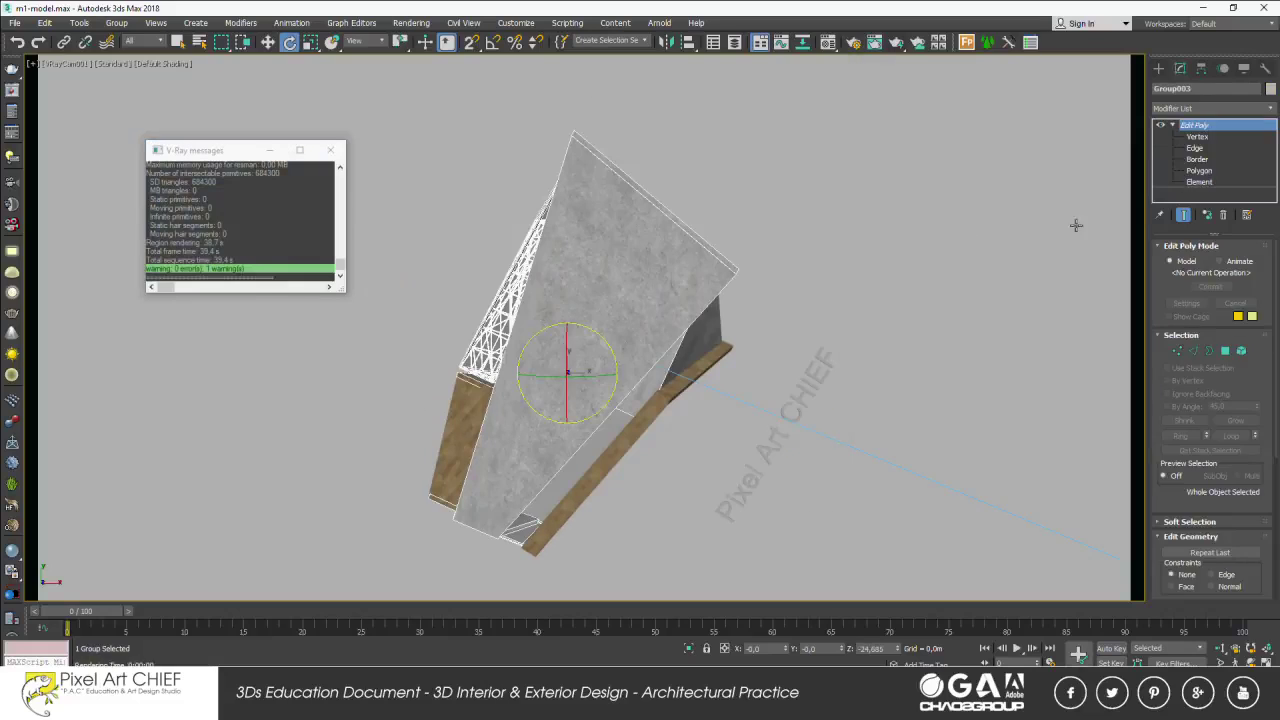
Step: Inset the large sloped front face with a thin border and extrude it
left_click(633, 344)
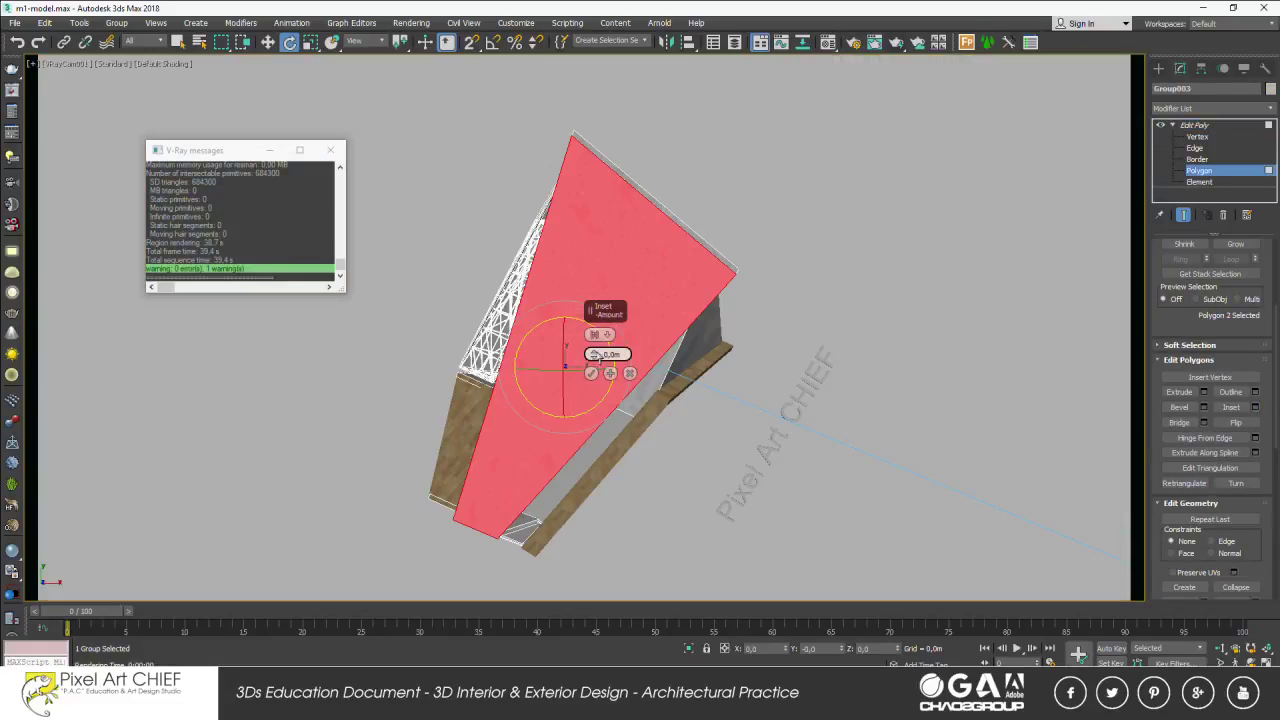
type("0,3")
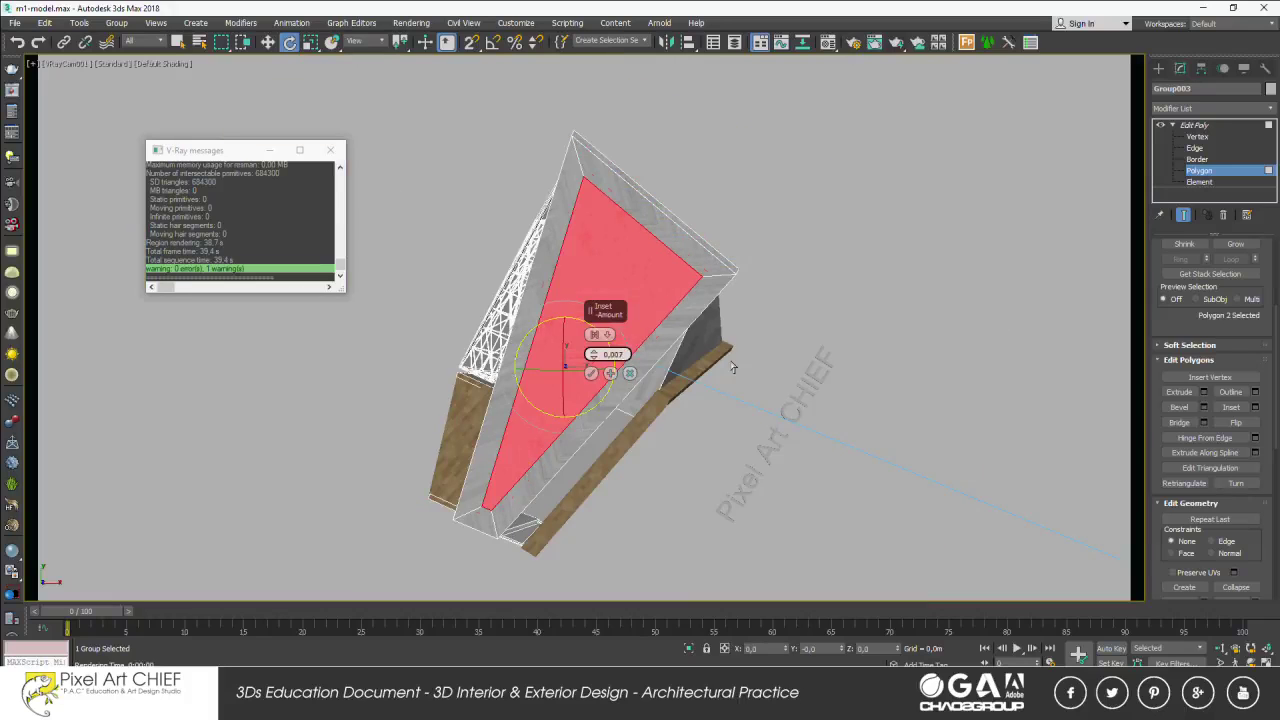
type("0,004")
key("Return")
key("p")
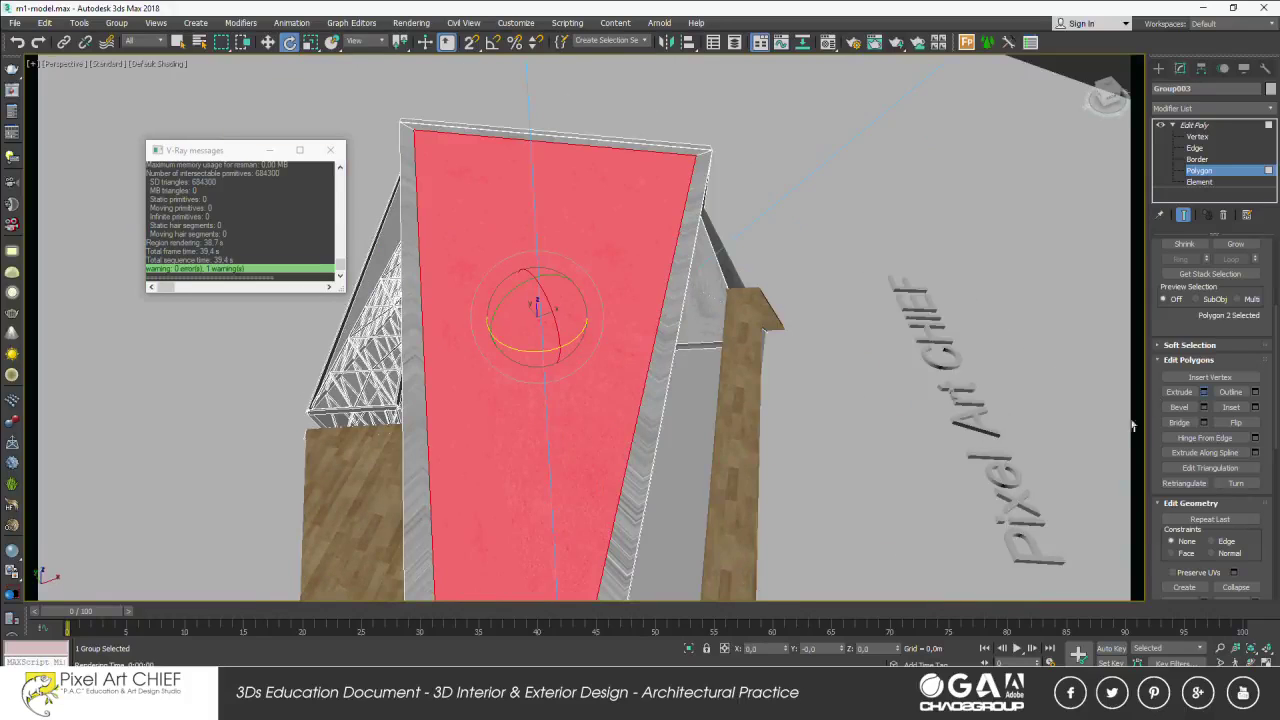
key("shift+e")
key("Return")
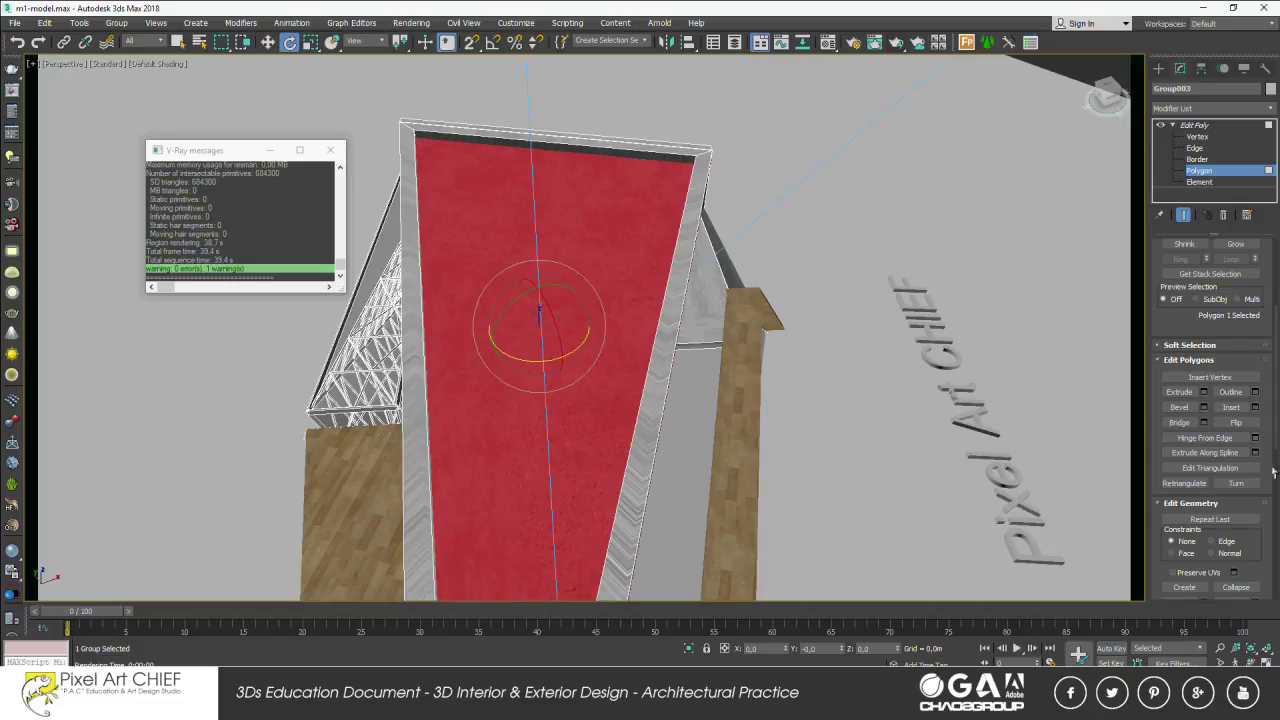
Step: Remove the UVW Map from the wood-textured object and test-render the view
key("F12")
key("F12")
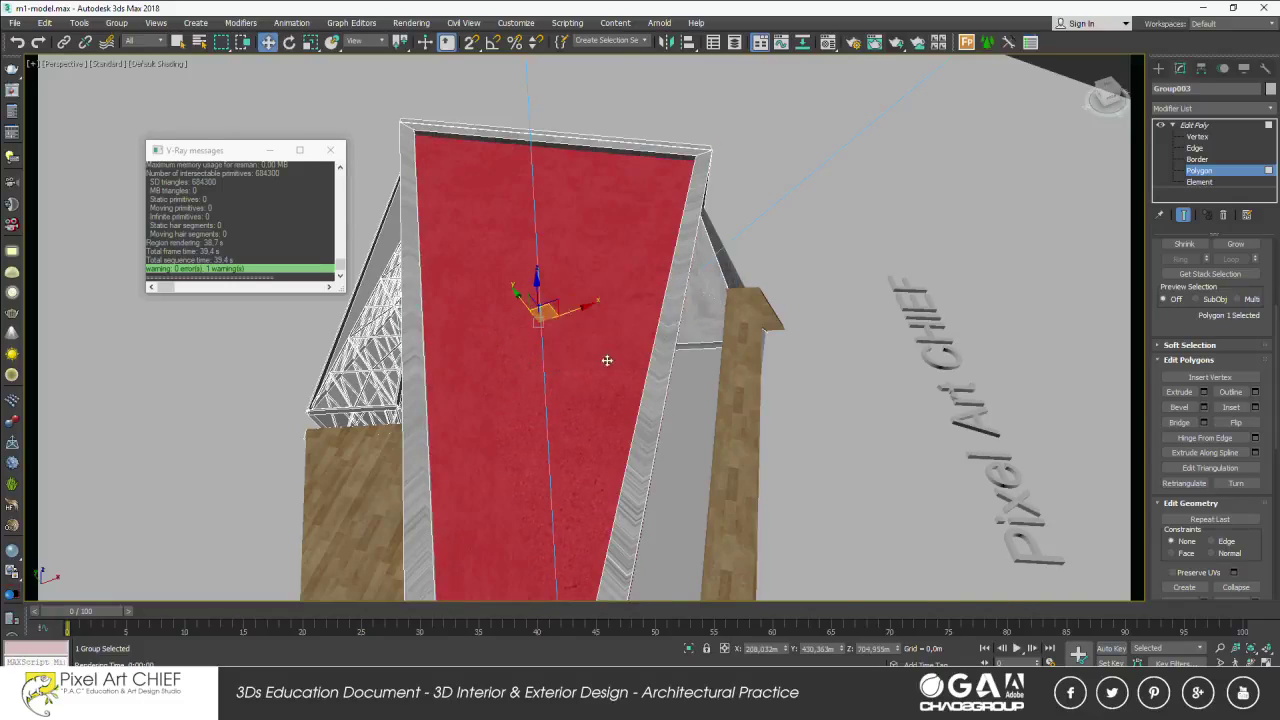
left_click_drag(606, 357, 552, 300, "alt")
key("Return")
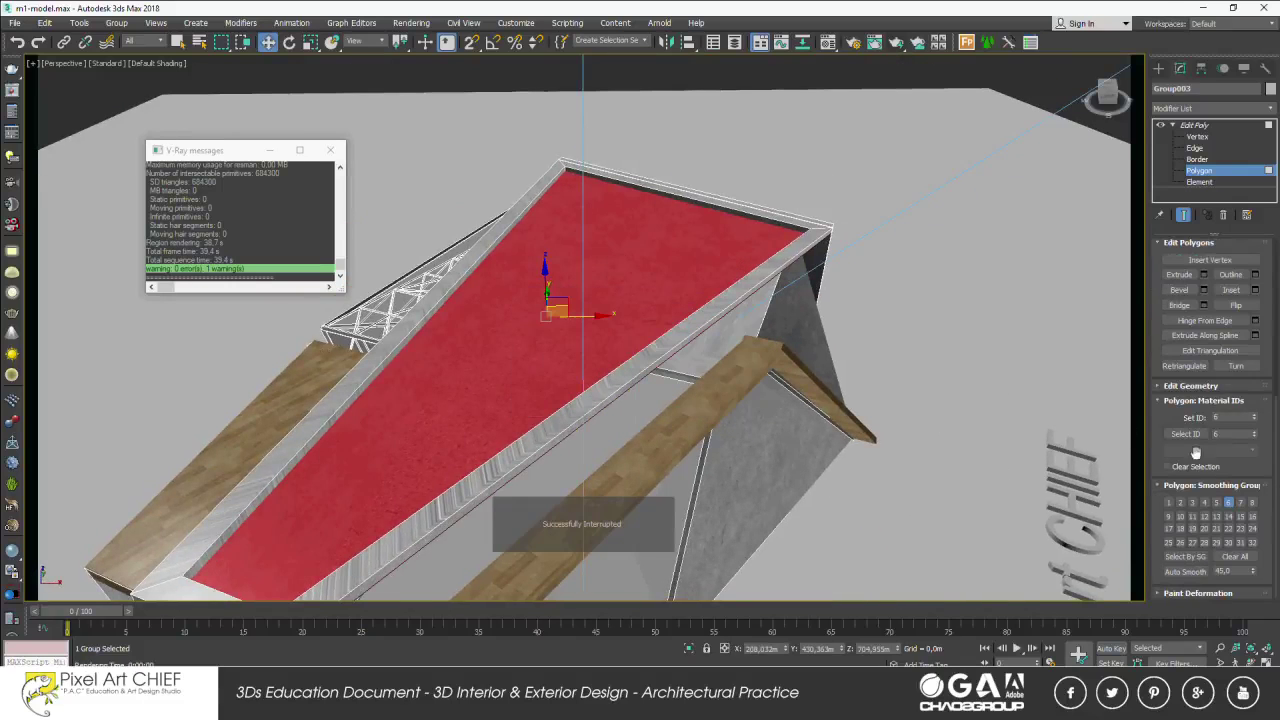
left_click(583, 258)
scroll(583, 258, "up", 2)
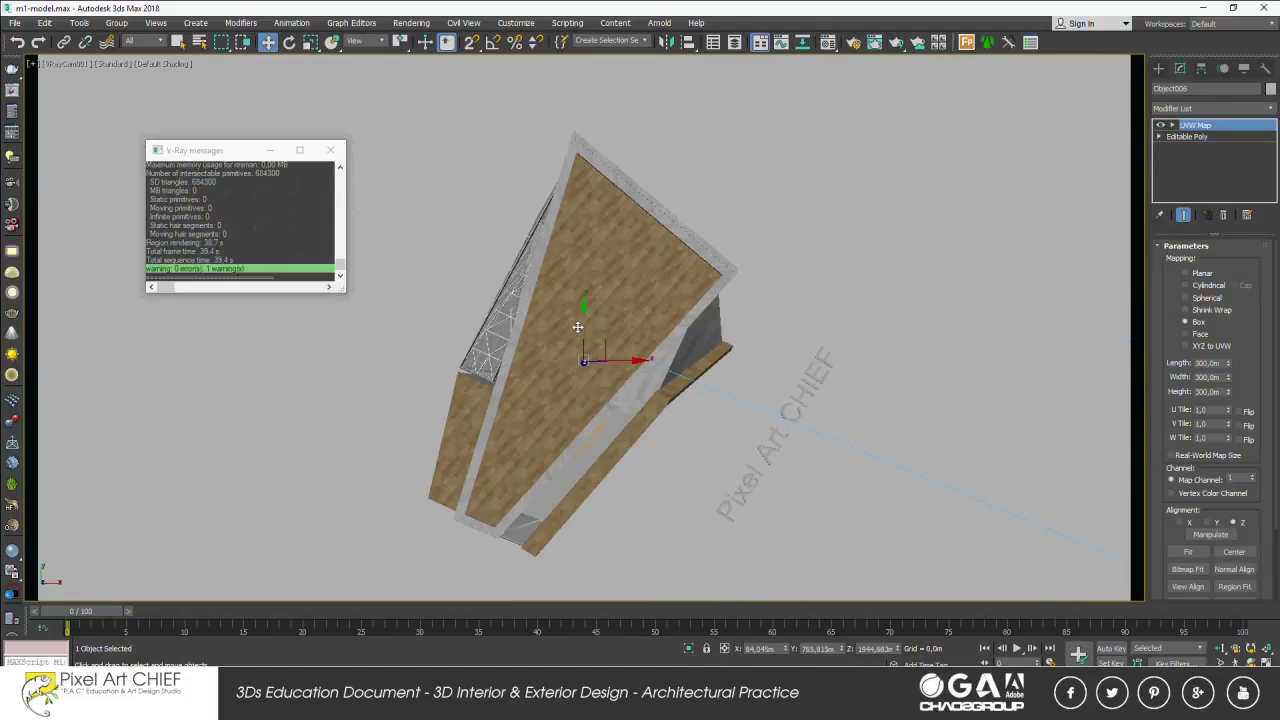
key("ctrl+z")
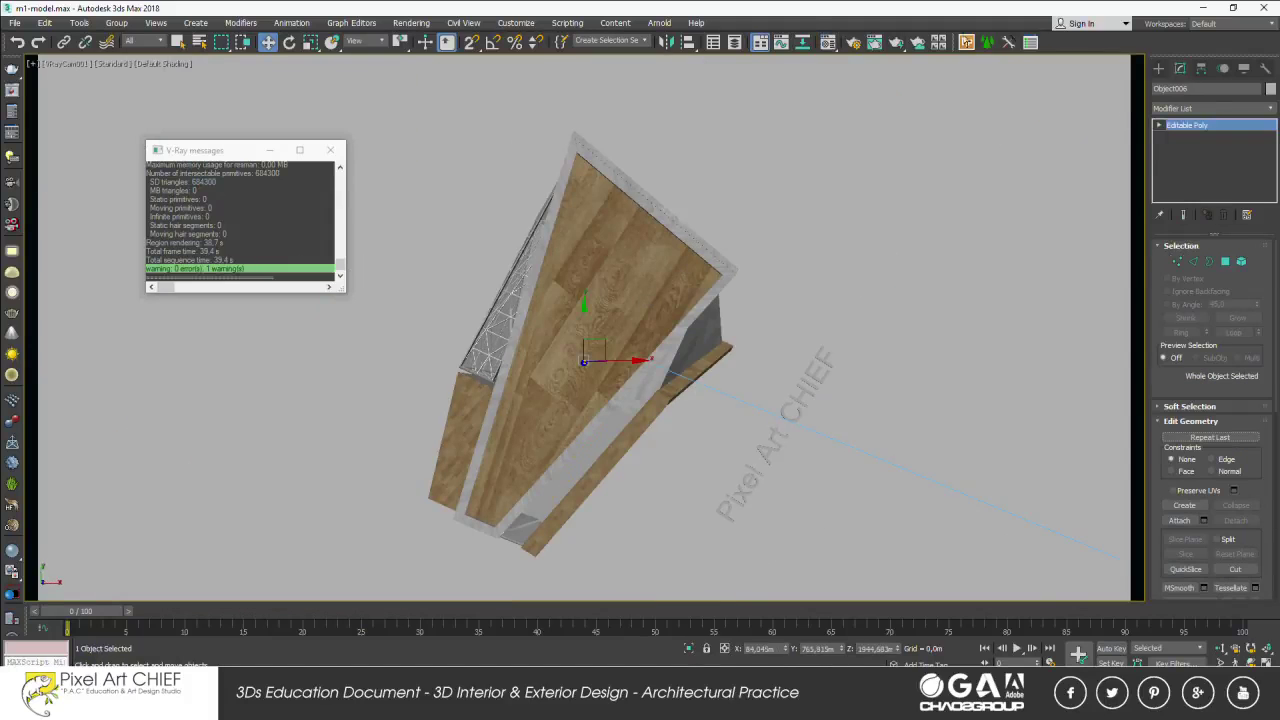
left_click(336, 154)
key("shift+q")
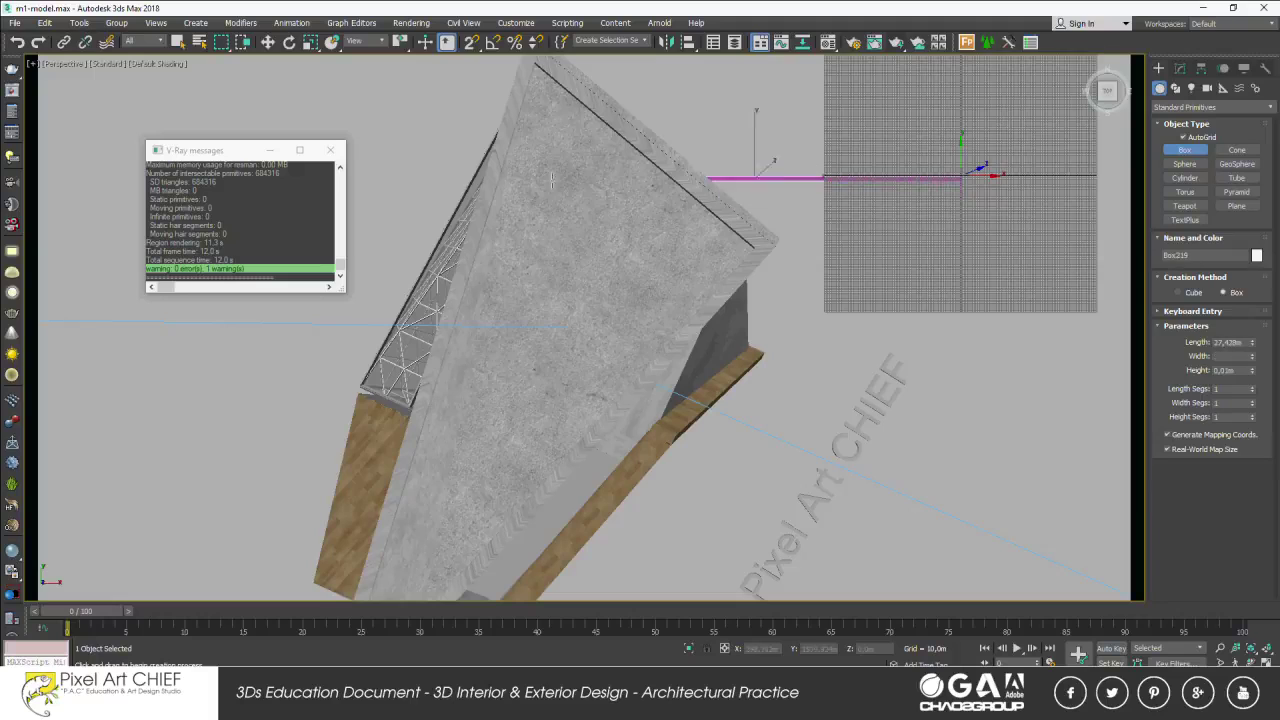
Step: Create a box, convert it to editable poly, and connect its edges into parallel slats
right_click(551, 180)
key("w")
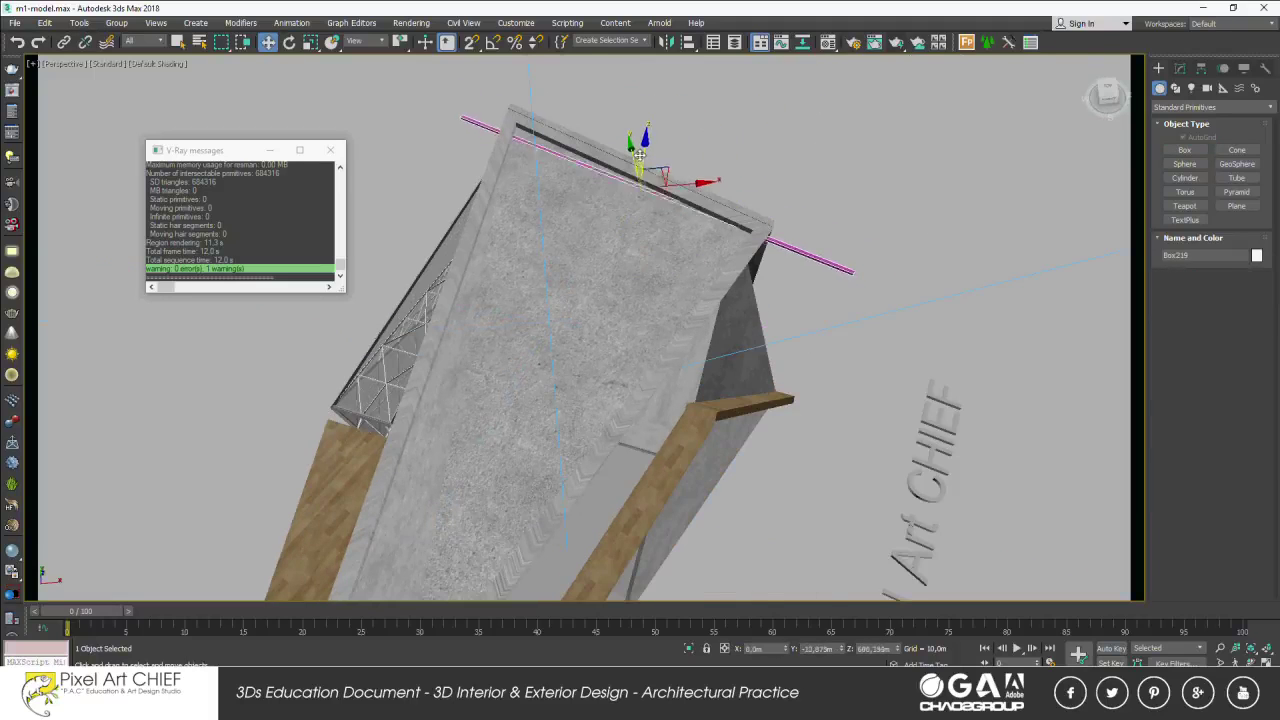
left_click_drag(638, 155, 788, 310)
right_click(788, 310)
left_click(850, 486)
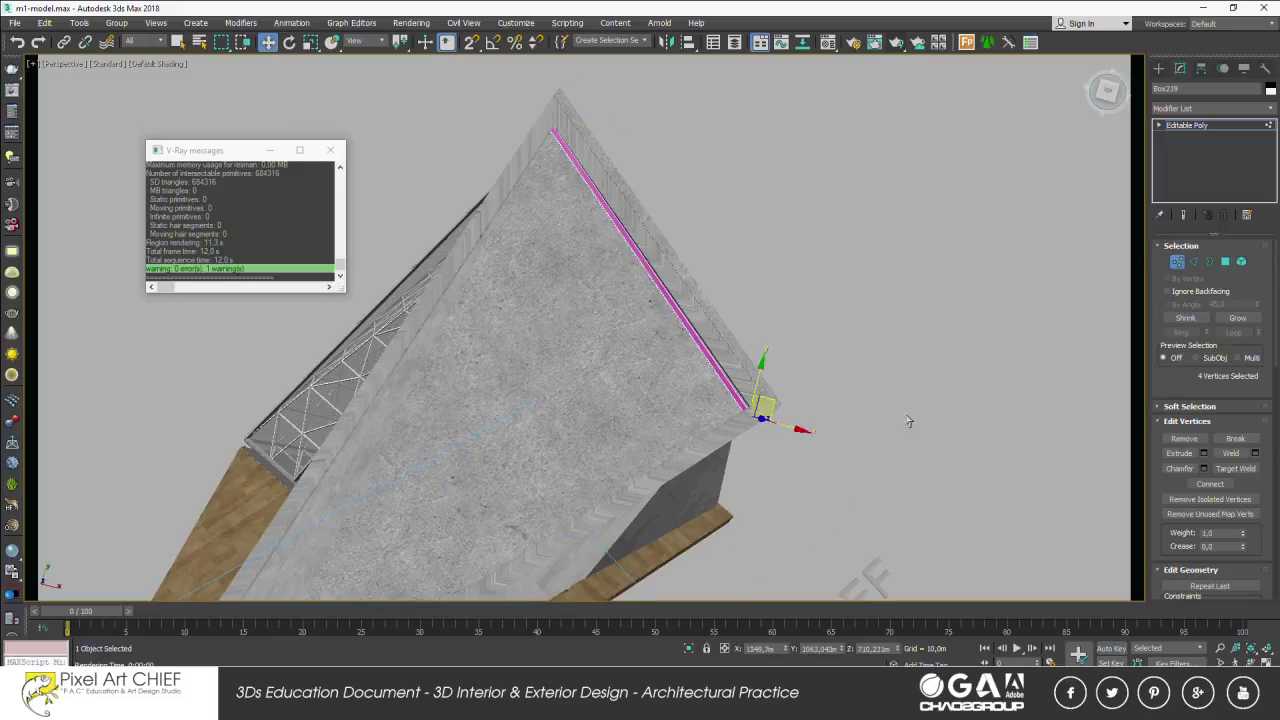
key("t")
scroll(653, 339, "down", 3)
key("2")
key("ctrl+shift+e")
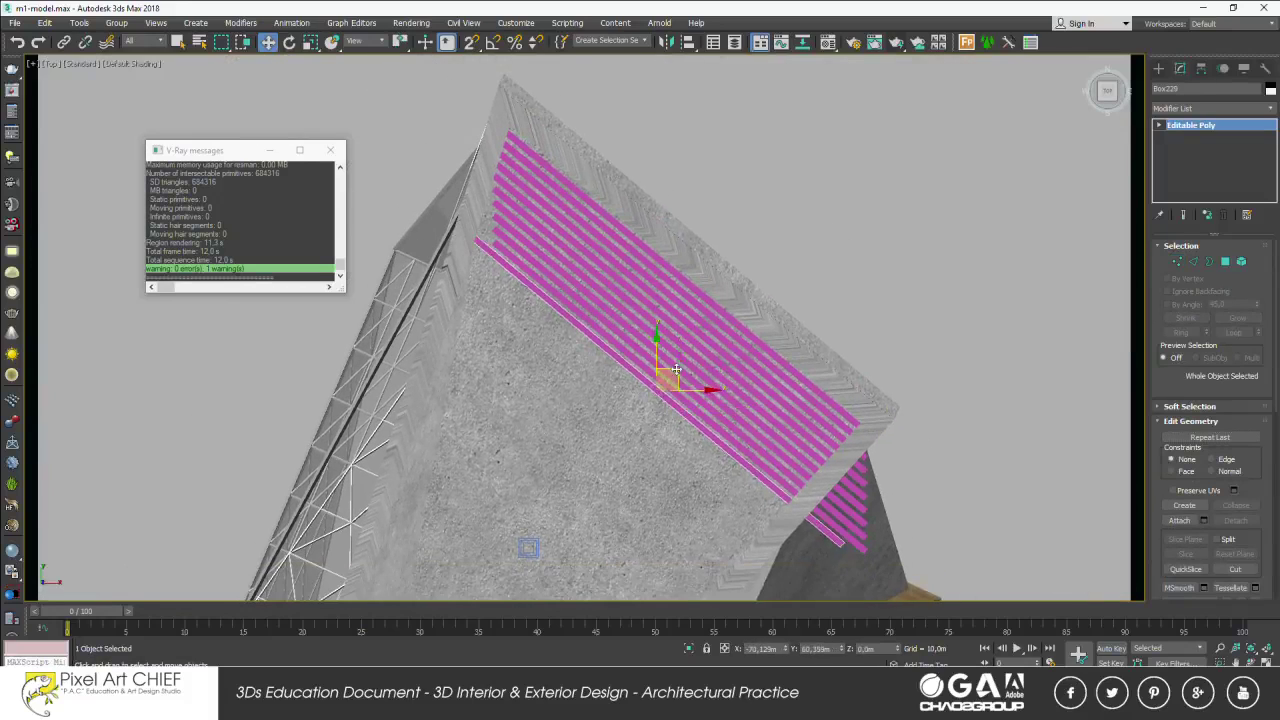
Step: Select all the slats and slice away the lower ones past the roof edge
left_click(367, 41)
left_click(367, 95)
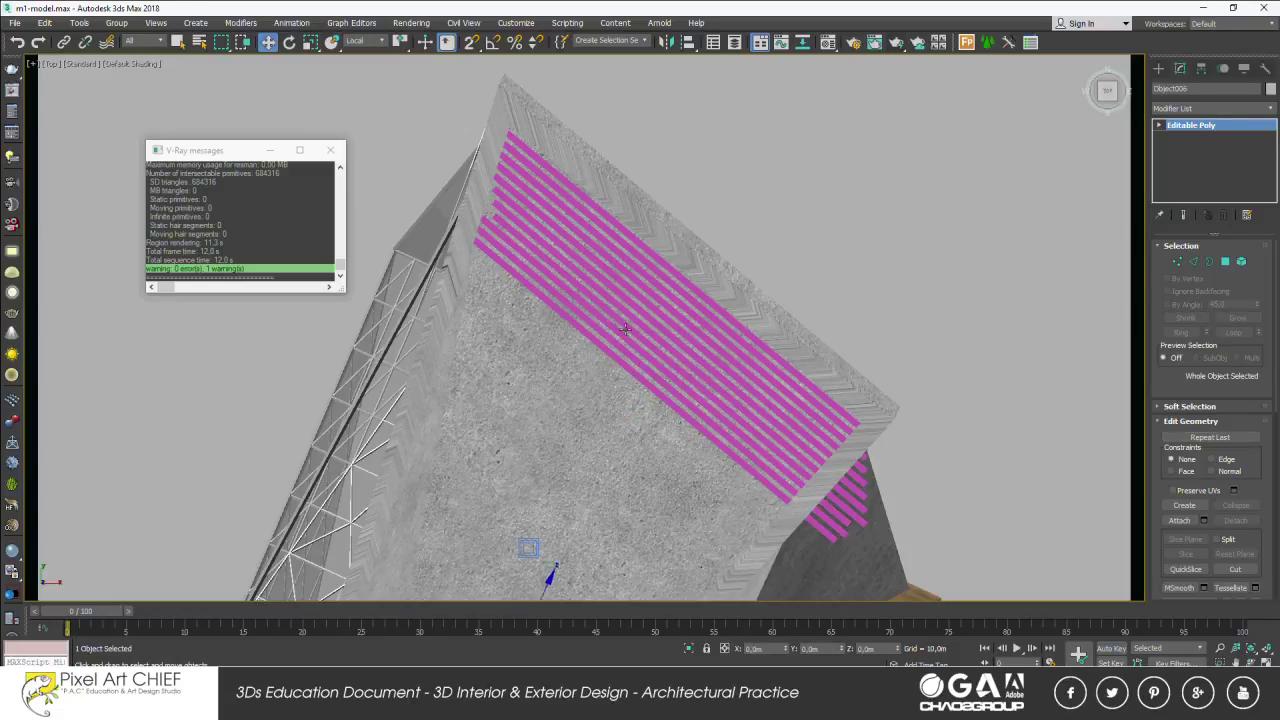
left_click(822, 522)
key("ctrl+q")
left_click(1213, 108)
left_click(1190, 380)
key("e")
mouse_move(676, 393)
left_mouse_down()
mouse_move(829, 471)
mouse_move(829, 530)
left_mouse_up()
Step: Return to the camera view and render it
left_click(828, 42)
key("c")
key("m")
key("1")
left_click(896, 42)
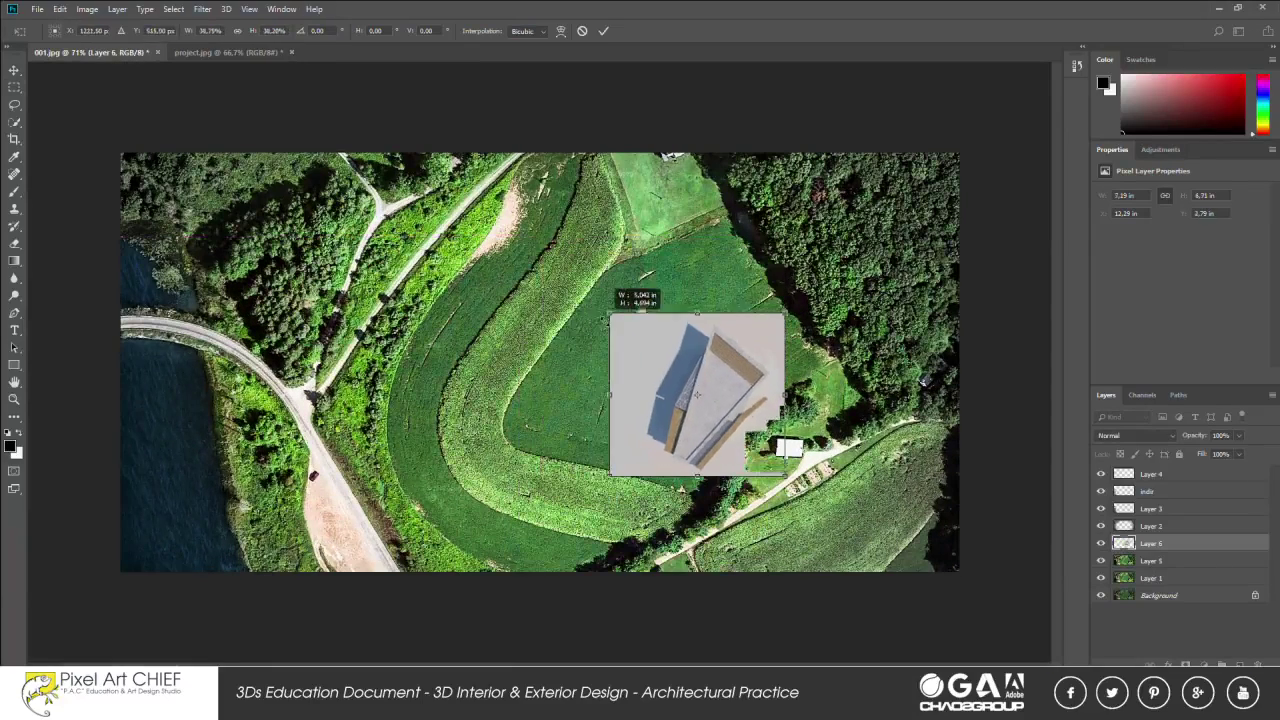
Step: Rotate and scale the pasted building render to fit the field
left_click_drag(611, 314, 799, 384)
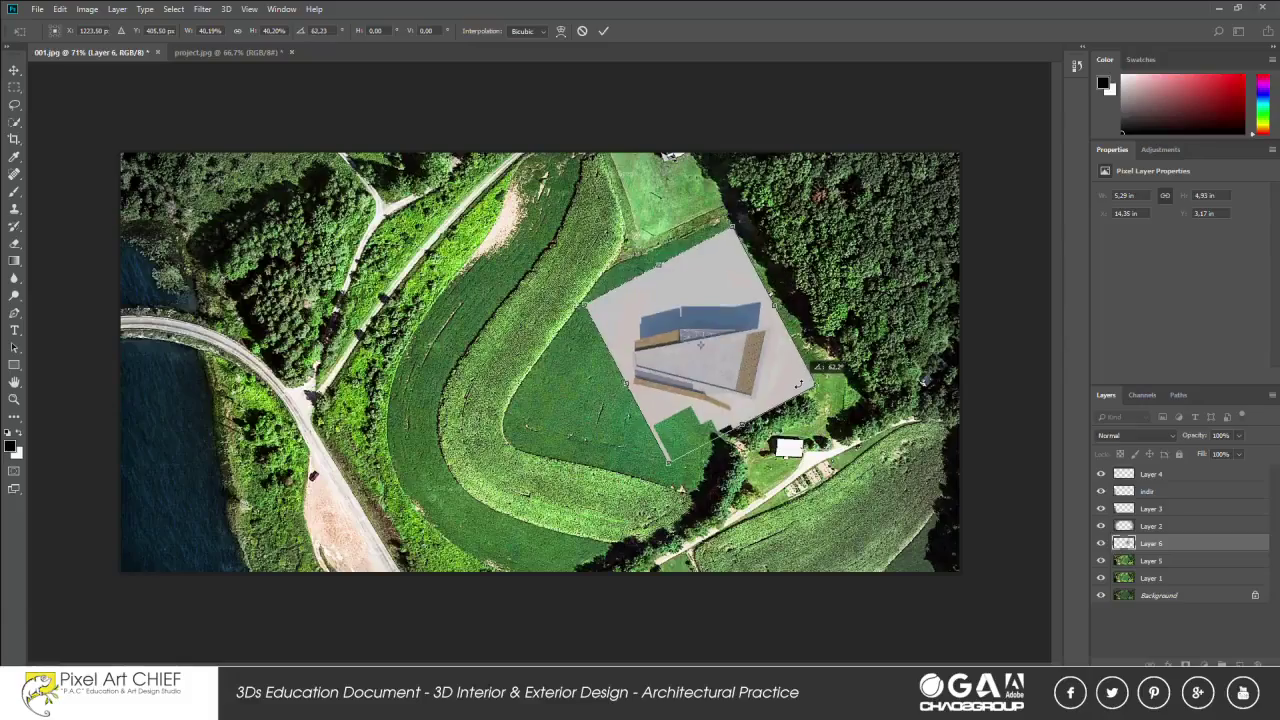
left_click_drag(799, 384, 786, 277)
key("Return")
Step: Trace the building and its shadow with the Pen tool to cut away the grey background
scroll(757, 335, "up", 3)
key("p")
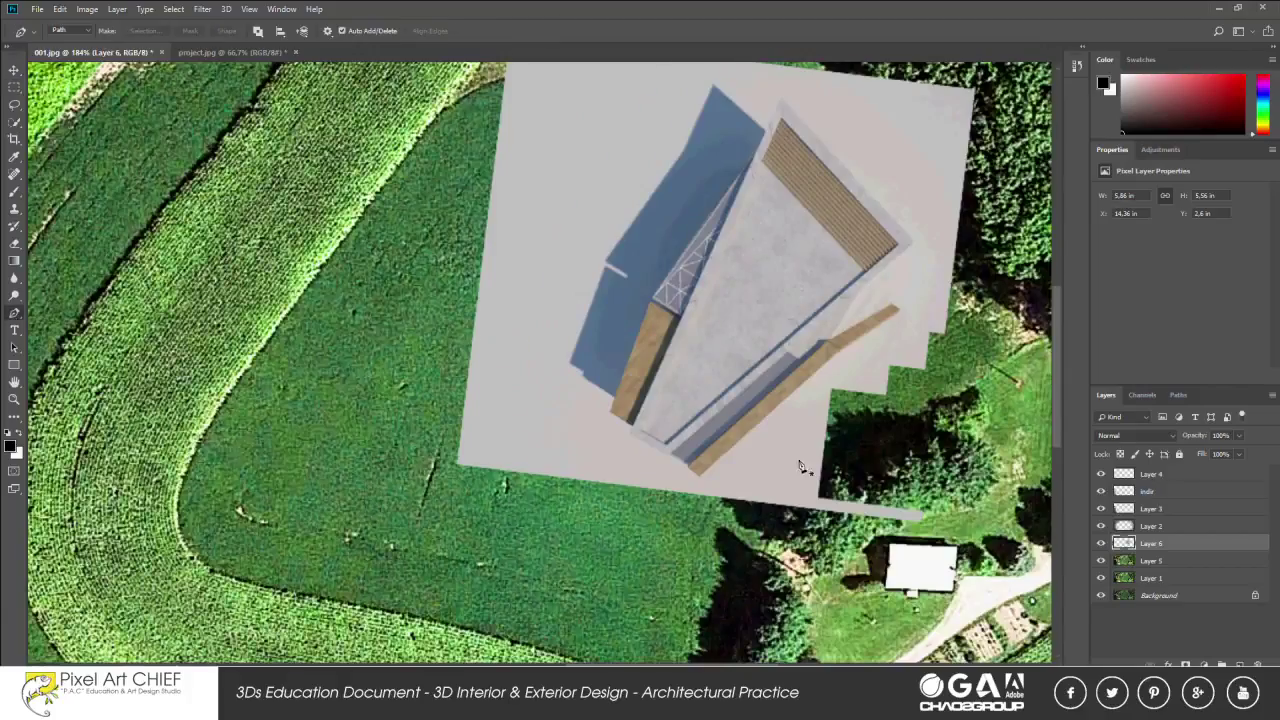
scroll(707, 428, "up", 2)
left_click_drag(808, 280, 860, 545)
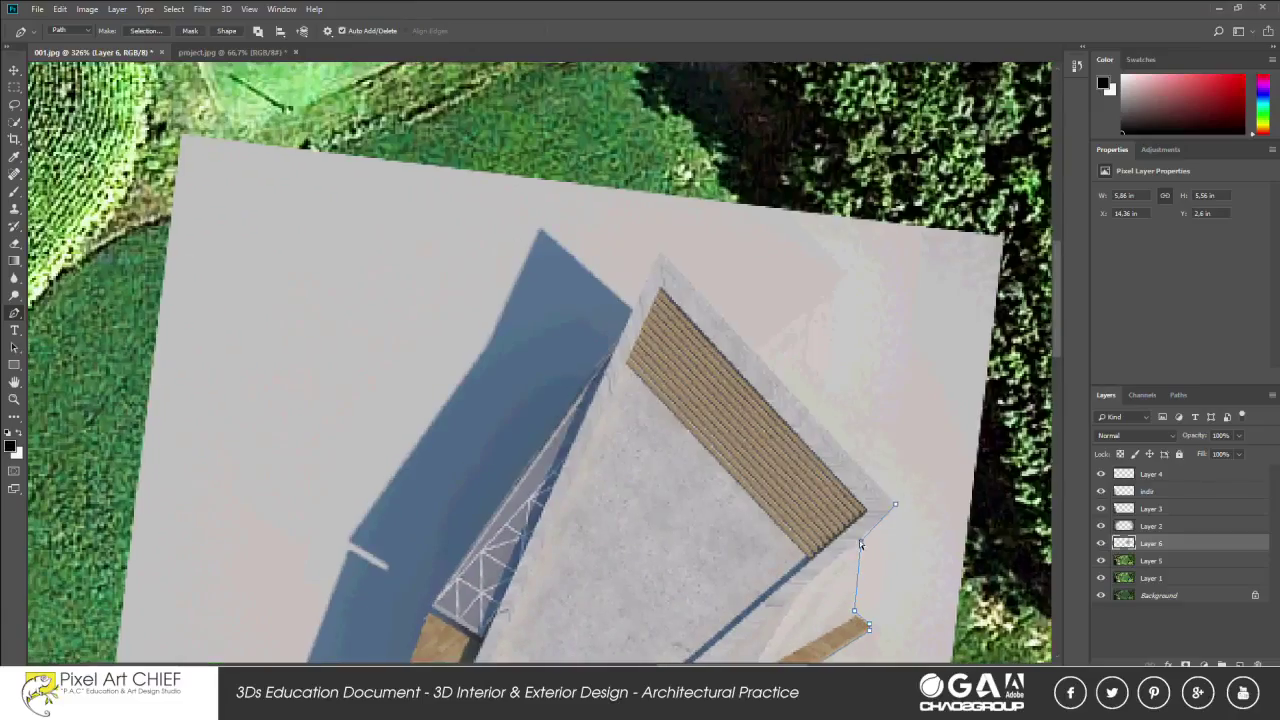
scroll(495, 350, "down", 3)
scroll(495, 350, "left", 3)
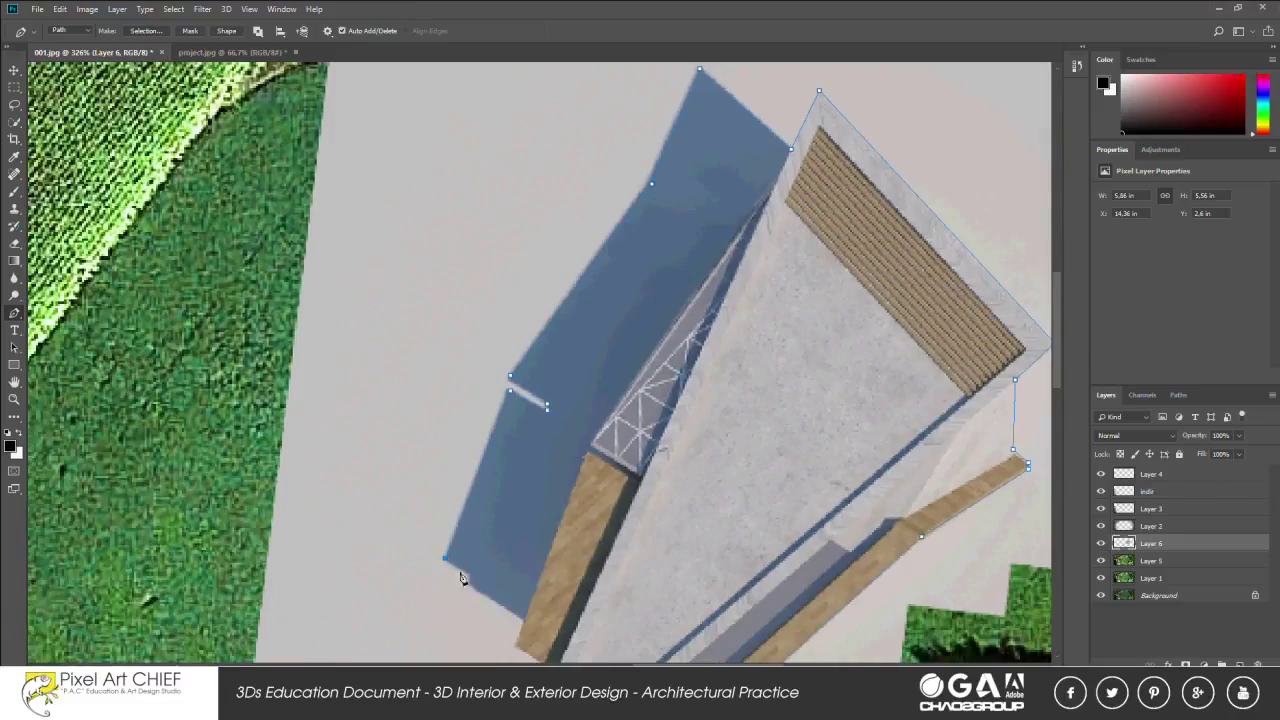
left_click(468, 575)
scroll(540, 337, "down", 3)
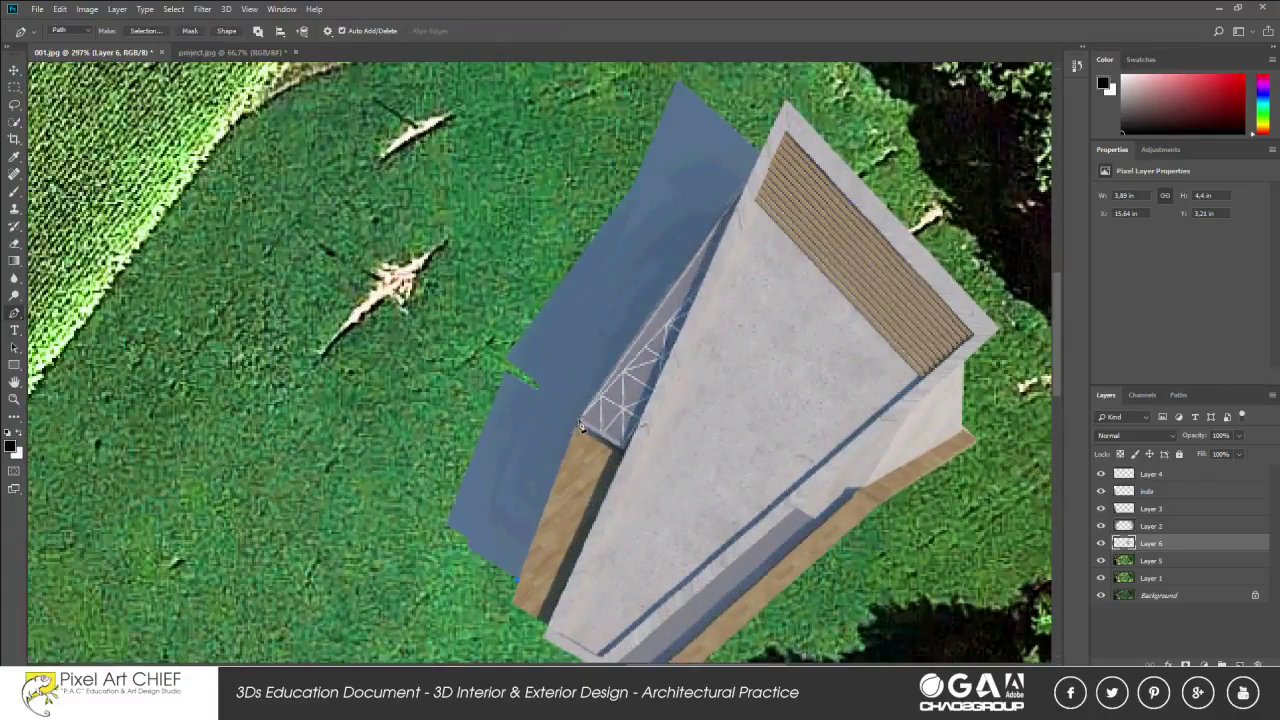
right_click(551, 200)
Step: Copy the traced shadow shape onto a new layer and move it into place
left_click(600, 266)
key("ctrl+j")
key("v")
left_click_drag(560, 330, 605, 359)
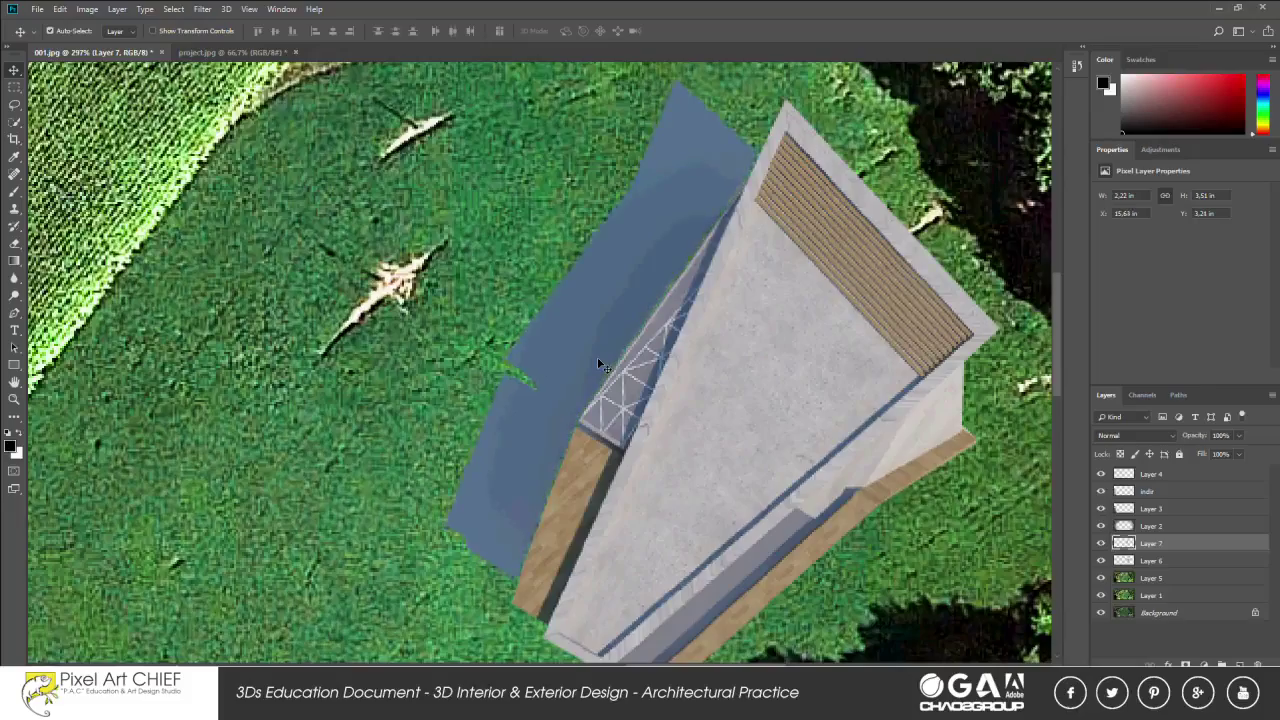
scroll(597, 357, "down", 5)
right_click(643, 336)
key("Escape")
Step: Darken the shadow's midtones with Levels and try a different blend mode before restoring Normal
key("ctrl+l")
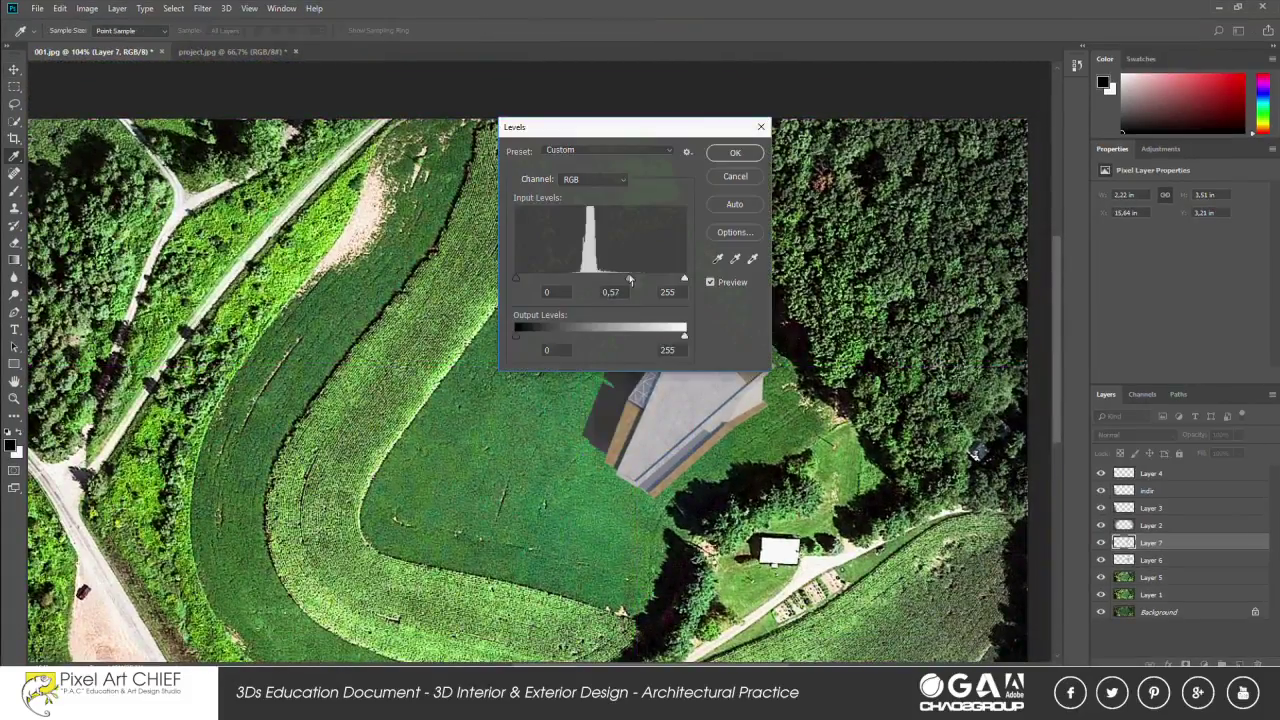
left_click_drag(920, 316, 930, 316)
key("Return")
left_click(1130, 434)
left_click(1130, 215)
key("shift+plus")
key("shift+plus")
left_click(1130, 434)
Step: Darken the building render's shadows and midtones with Levels
left_click(1130, 125)
left_click(1150, 560)
key("ctrl+l")
left_click_drag(836, 316, 867, 318)
left_click_drag(926, 318, 922, 318)
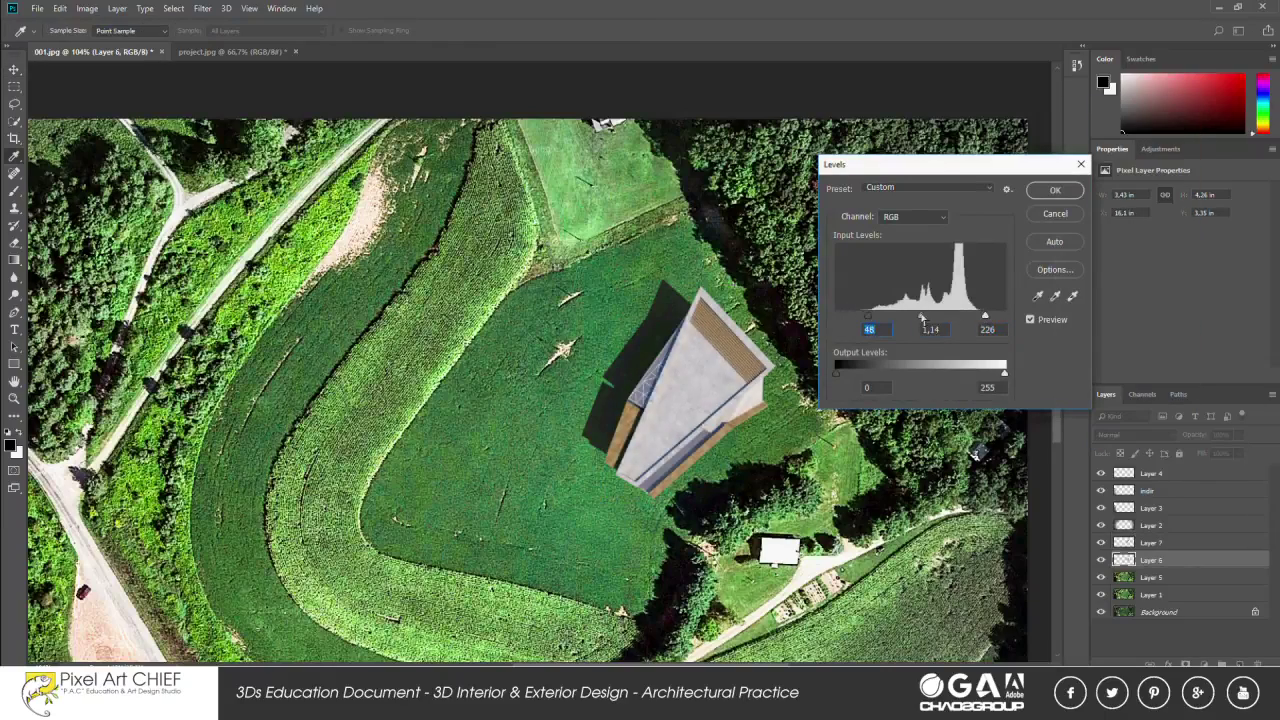
left_click(1054, 190)
Step: Move the building and its shadow together and scale them up on the field
key("ctrl+0")
key("v")
mouse_move(780, 330)
left_mouse_down()
mouse_move(716, 380)
mouse_move(770, 345)
left_mouse_up()
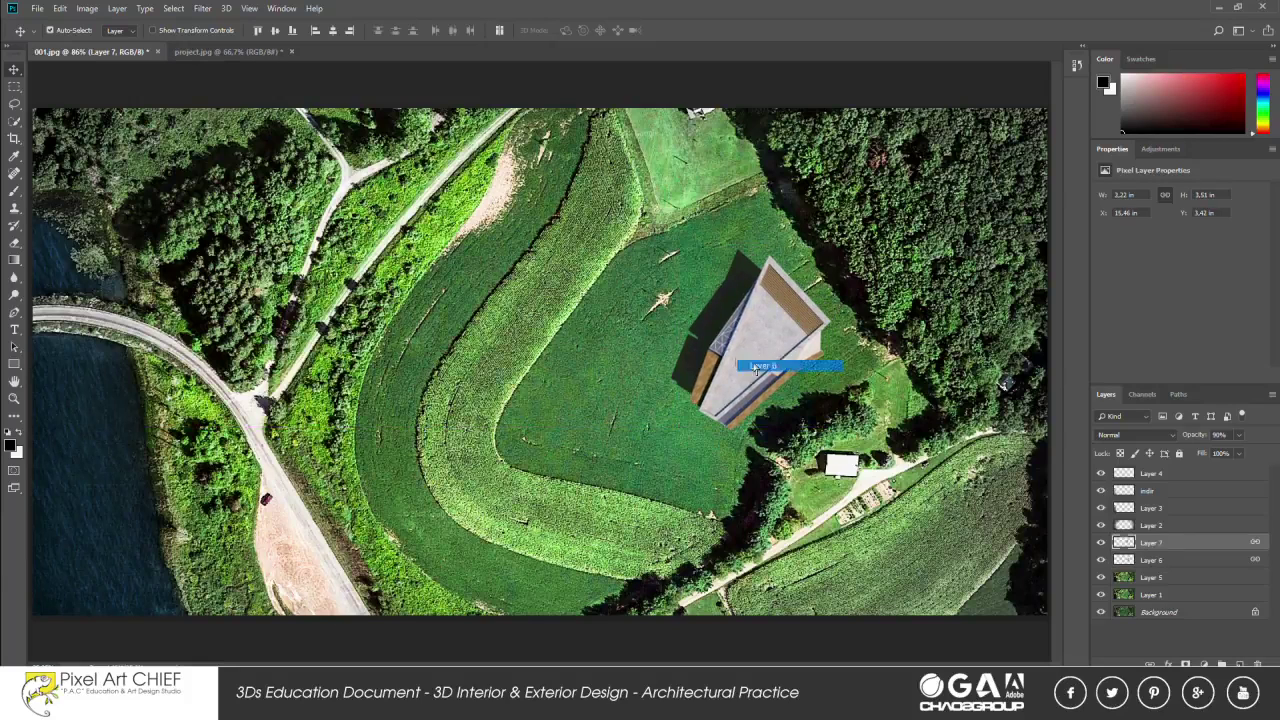
key("ctrl+t")
left_click_drag(828, 252, 838, 244)
key("Return")
left_click(1122, 540)
Step: Briefly open Levels and close it without changes
key("ctrl+l")
key("Return")
key("e")
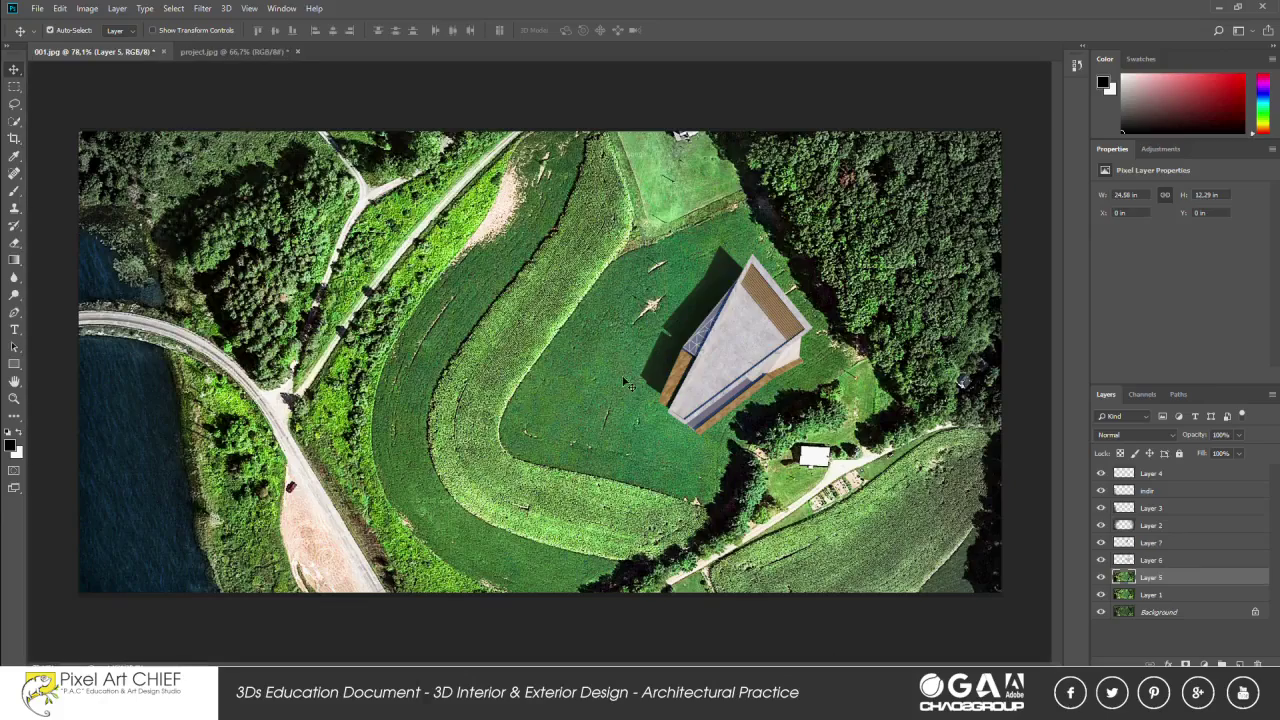
Step: Place the AutoCAD contour drawing scaled over the photo, rasterize it, and move it below Layer 3
left_click(745, 382)
left_click_drag(525, 268, 823, 520)
key("Return")
right_click(1165, 577)
left_click(1140, 170)
left_click_drag(1175, 521, 1175, 524)
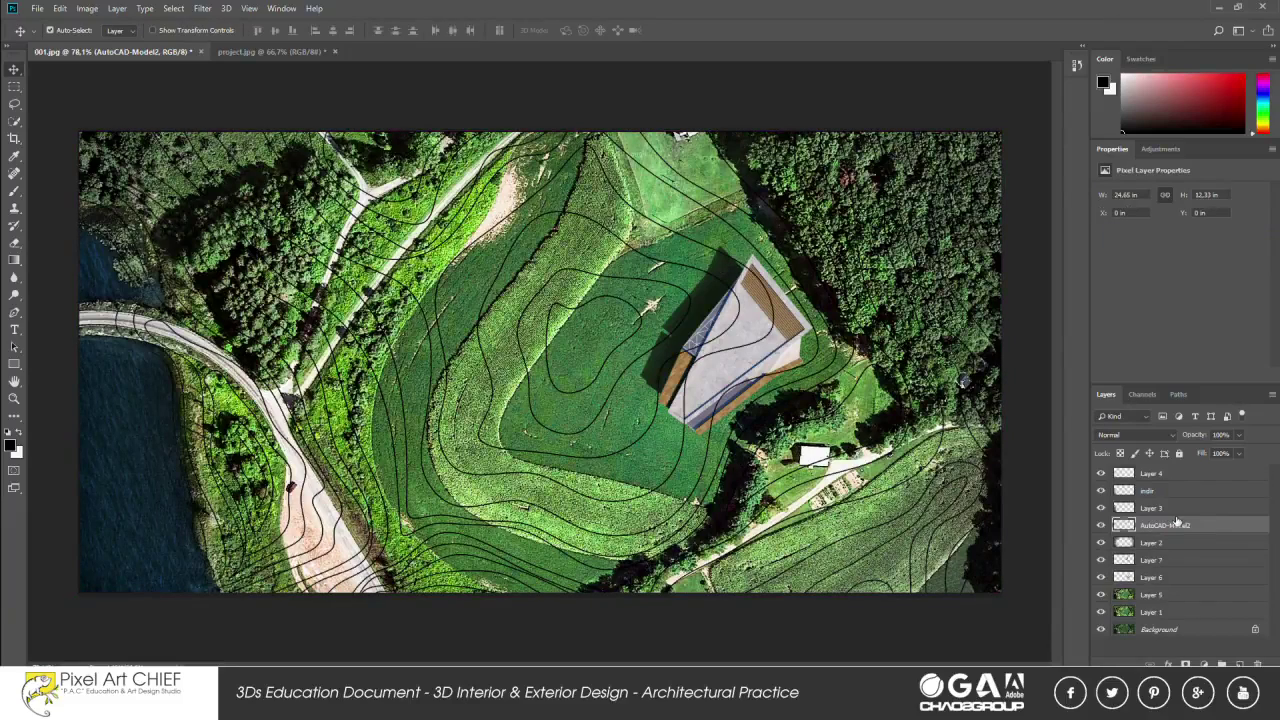
Step: Invert the contour lines to white and blend them with Lighter Color
left_click(87, 8)
left_click(250, 210)
left_click(1135, 435)
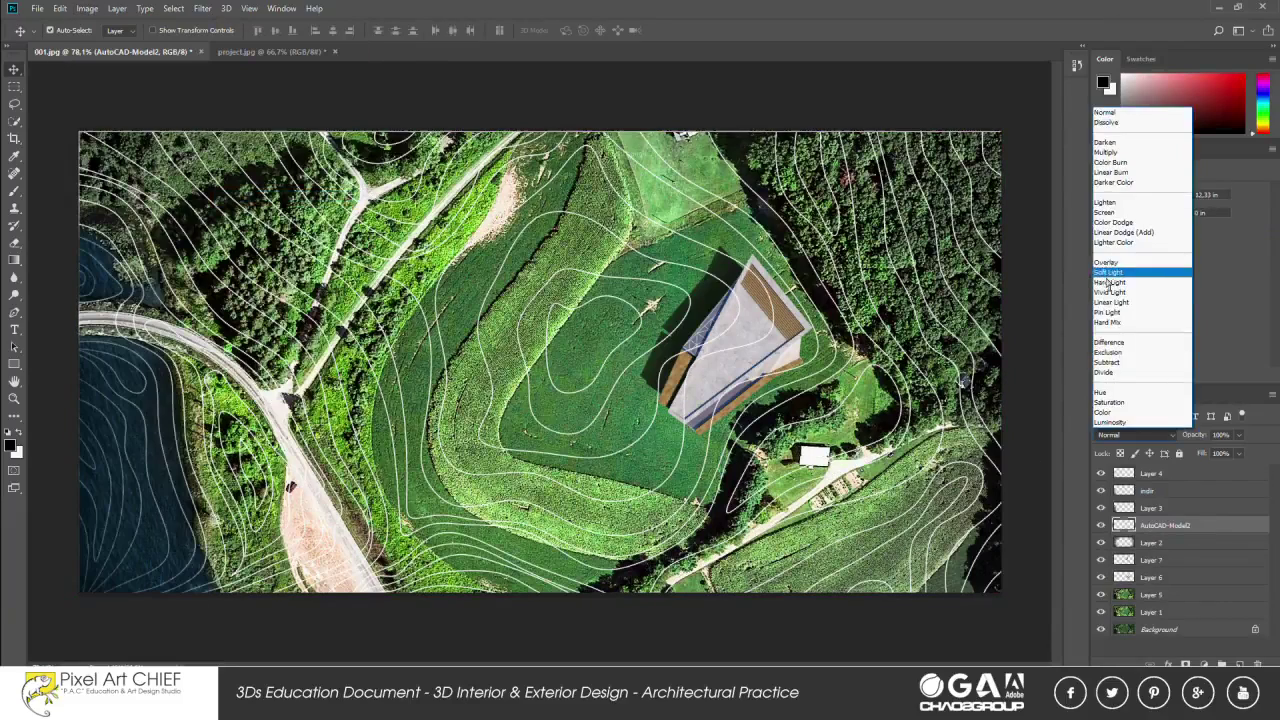
left_click(1125, 215)
scroll(1126, 440, "down", 1)
scroll(1126, 440, "down", 1)
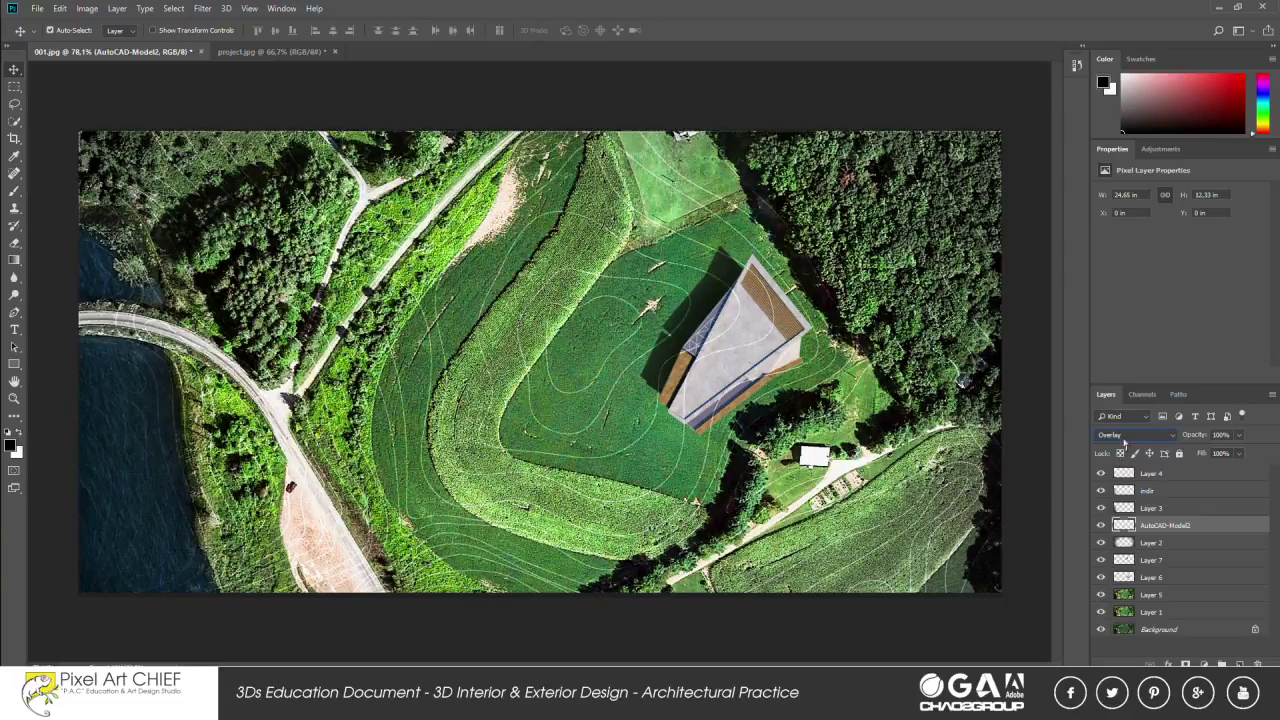
Step: Lower the contour opacity to about 67% and move it between Layer 6 and Layer 5
key("7")
key("6")
left_click_drag(1165, 525, 1158, 578)
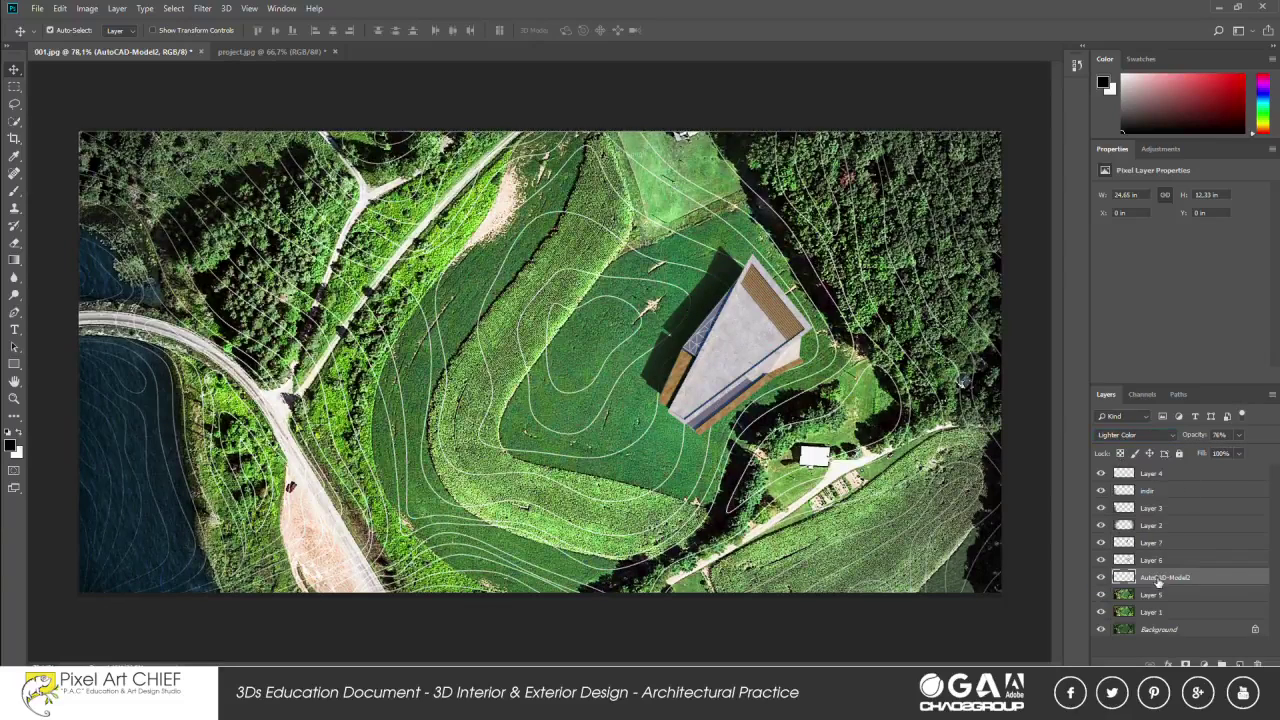
left_click_drag(1239, 446, 1237, 453)
key("ctrl+shift+alt+n")
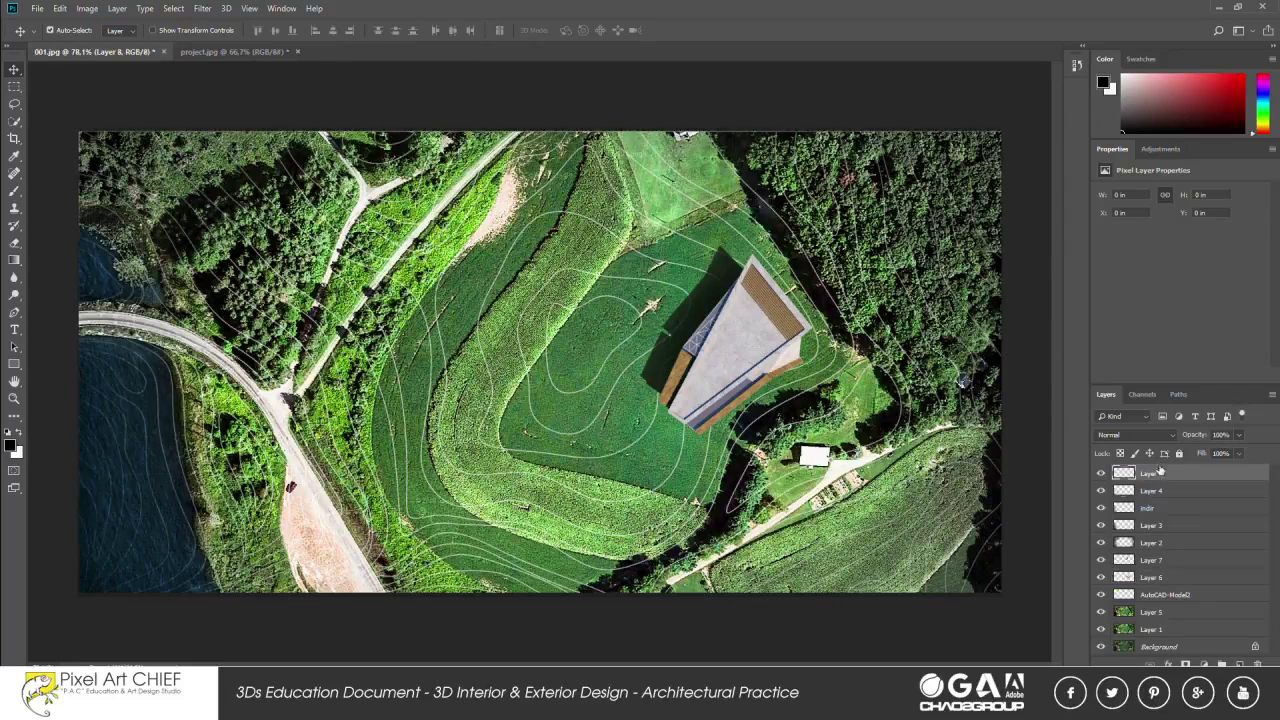
Step: Set the paint colour to green and the brush to 20% opacity
left_click(9, 446)
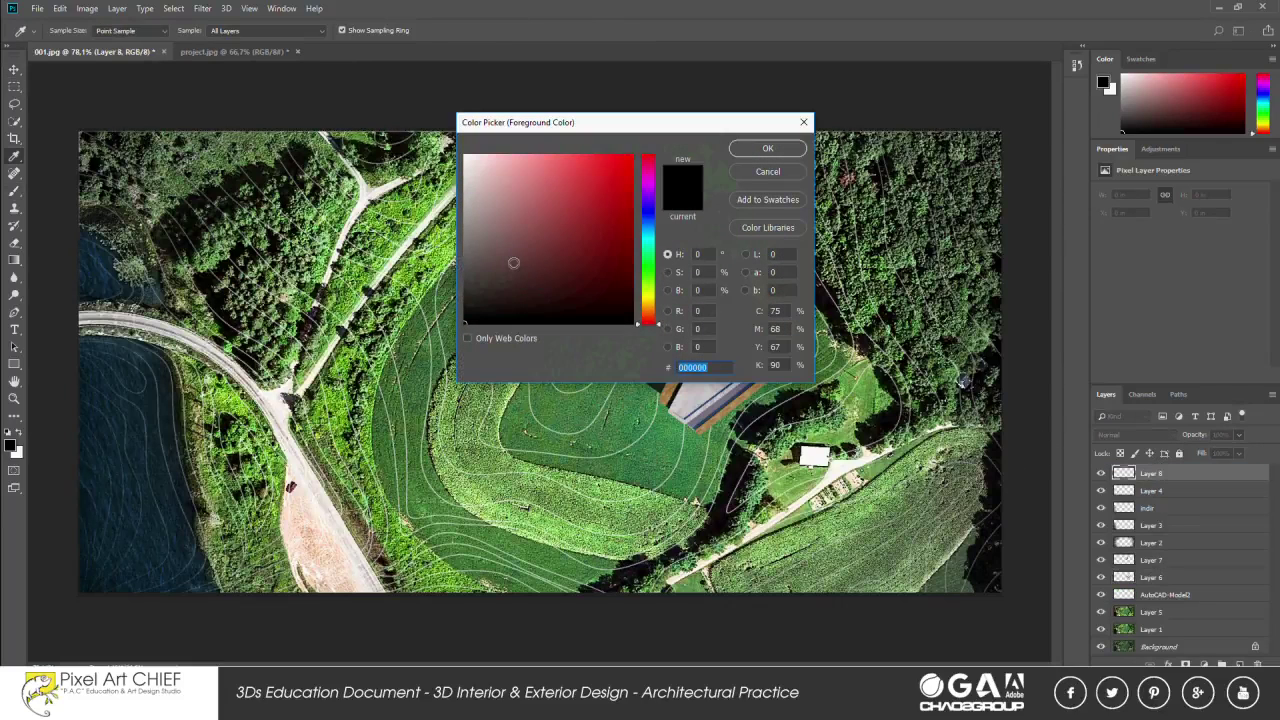
left_click_drag(648, 320, 650, 285)
left_click(768, 148)
key("b")
right_click(512, 298)
key("Escape")
key("2")
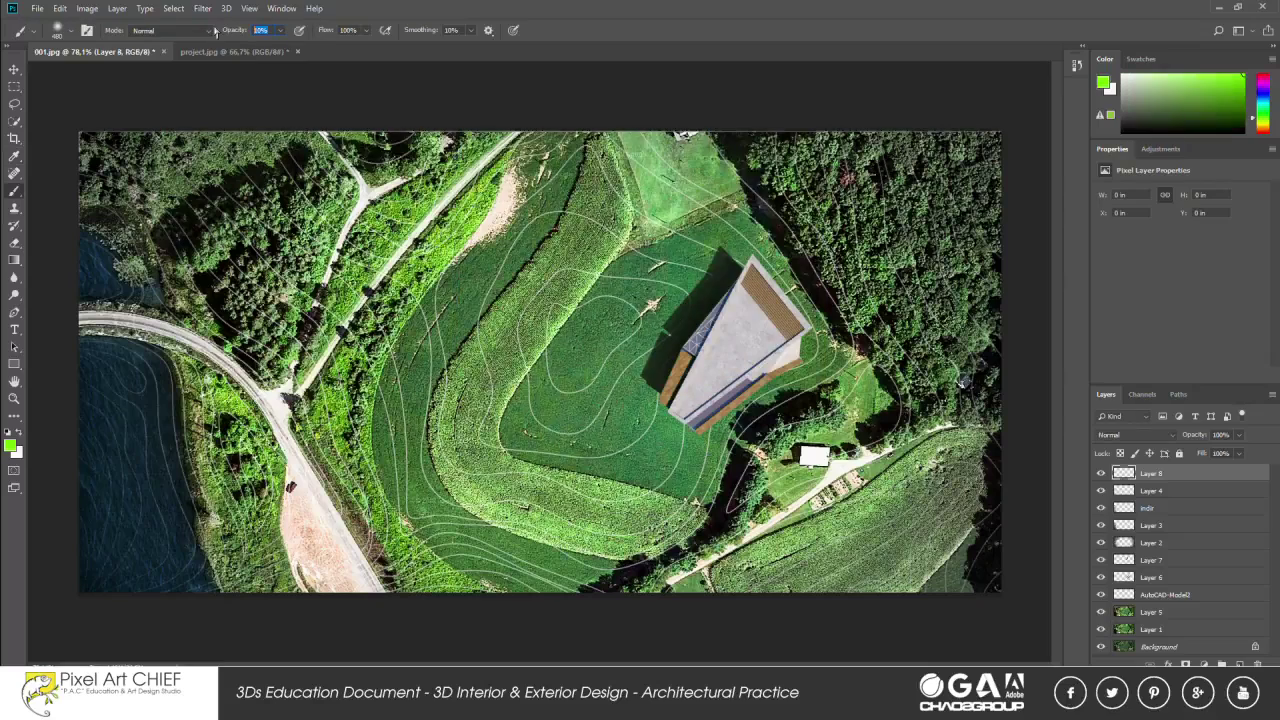
Step: Paint a green wash across the image, blended Screen at about 53%, below Layer 6
left_click_drag(610, 340, 300, 420)
left_click_drag(650, 400, 460, 180)
left_click_drag(190, 220, 870, 360)
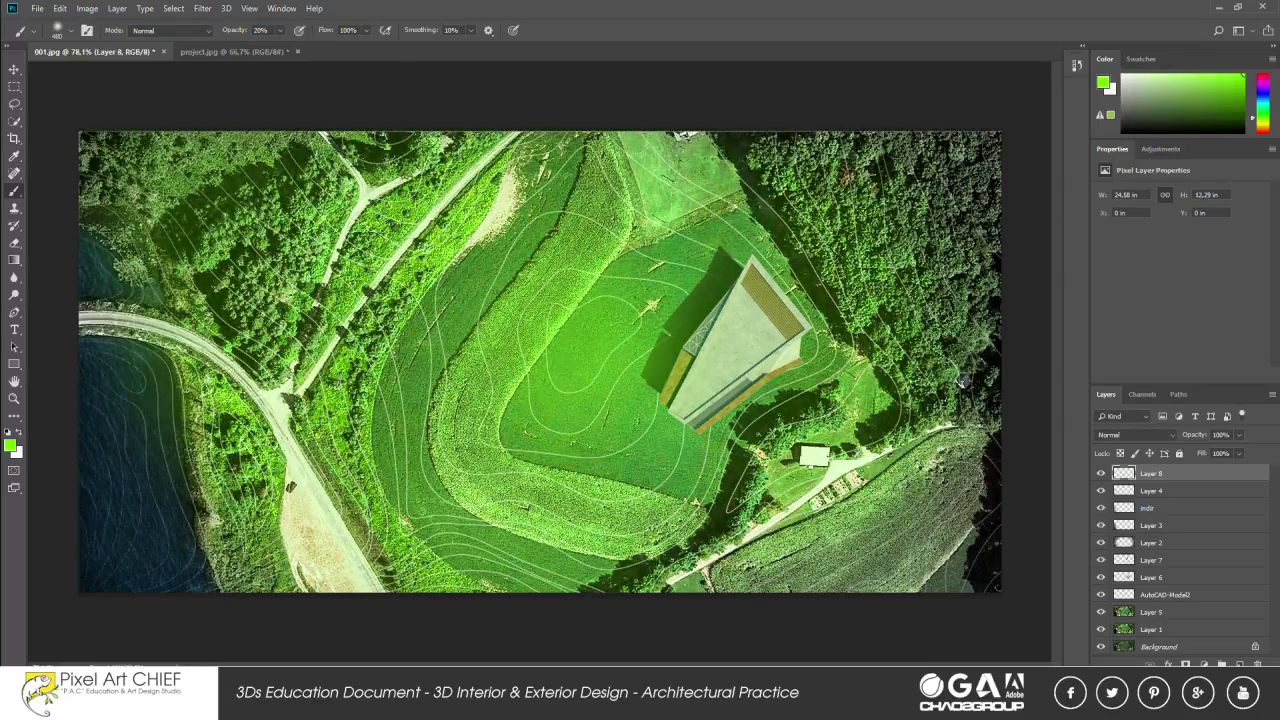
left_click_drag(450, 400, 600, 190)
left_click_drag(740, 480, 803, 387)
left_click(1135, 435)
left_click(1130, 216)
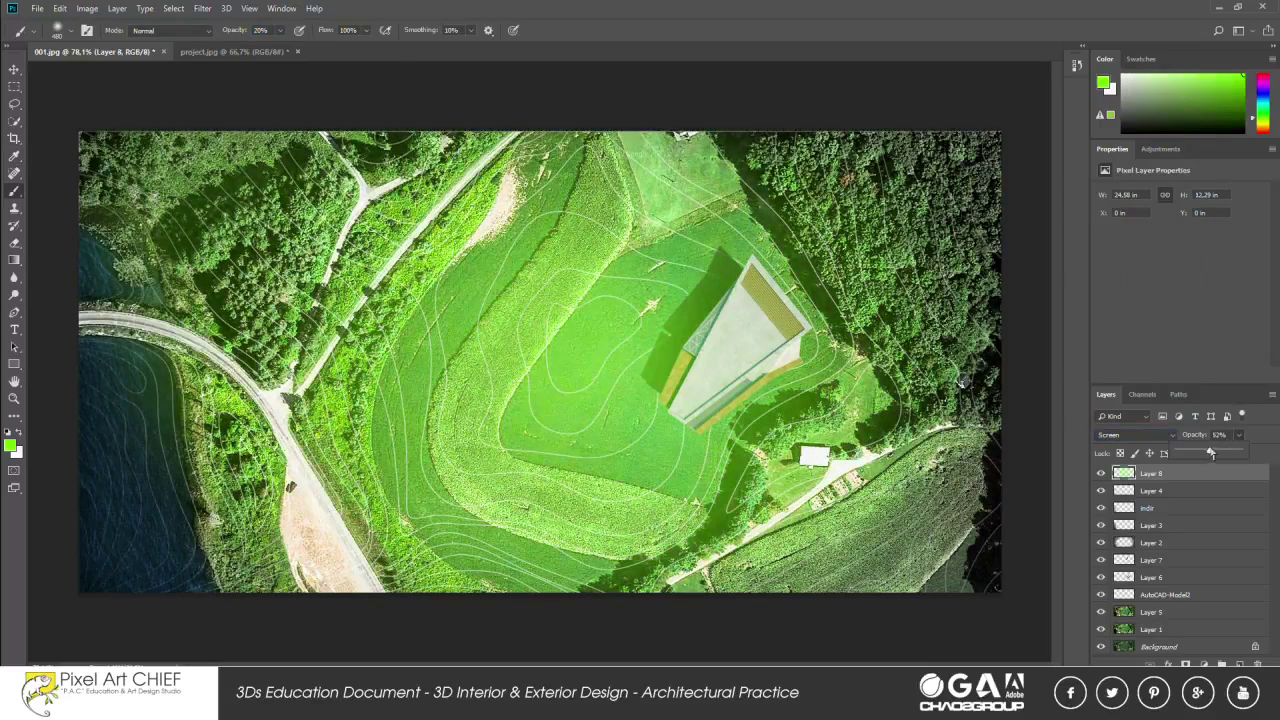
left_click_drag(1195, 435, 1170, 437)
left_click_drag(1160, 590, 1160, 588)
Step: Adjust the AutoCAD-Model2 contour opacity, ending at 78%, then select building Layer 7
key("v")
left_click(1165, 595)
left_click_drag(1238, 435, 1220, 456)
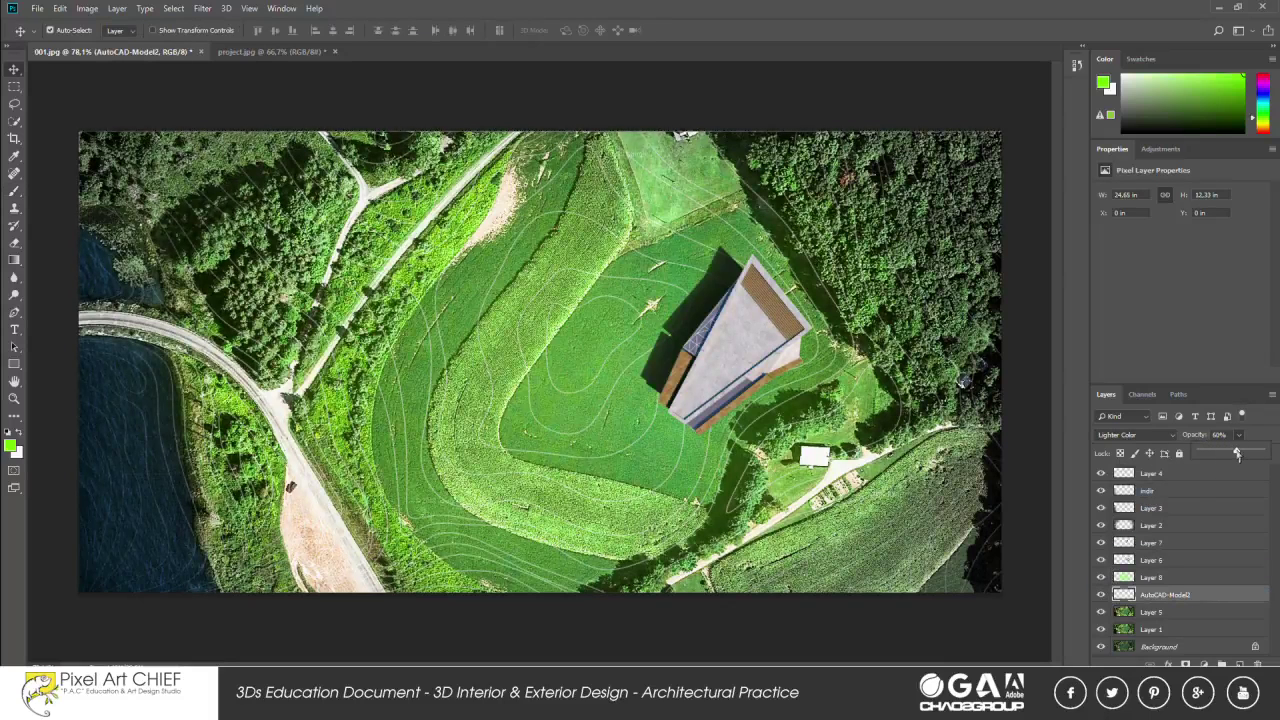
key("e")
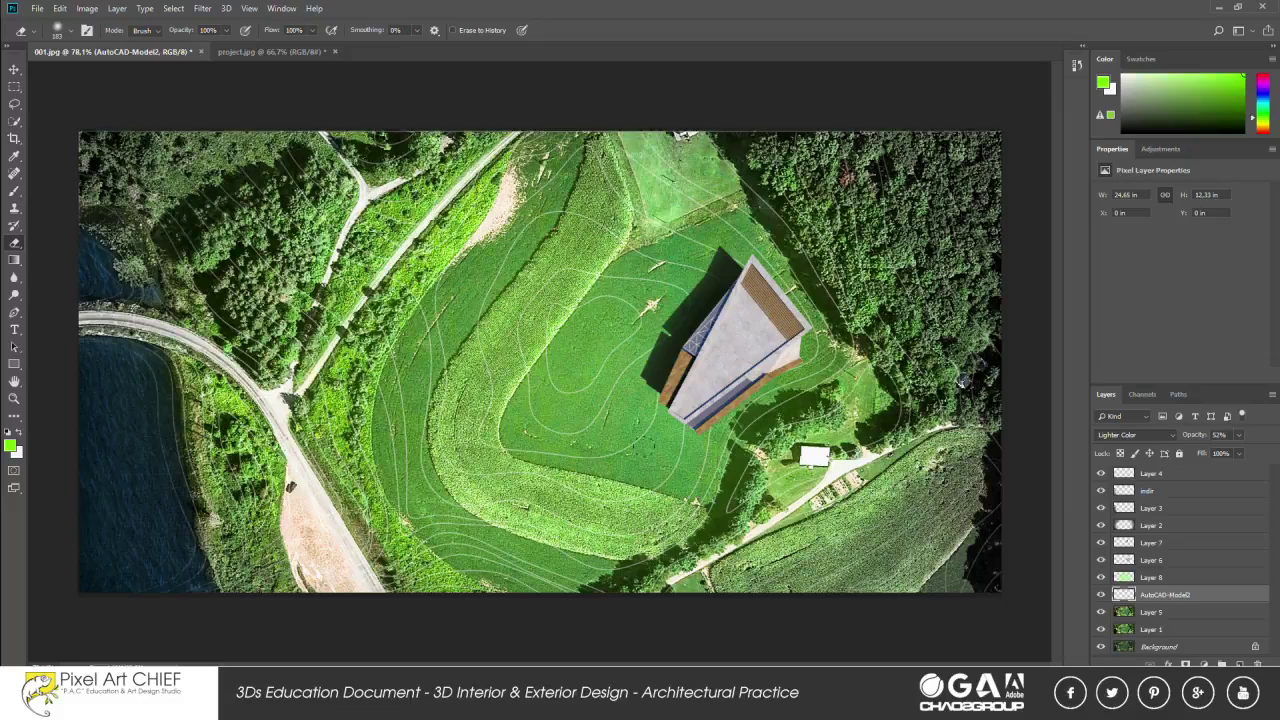
left_click_drag(1246, 453, 1266, 453)
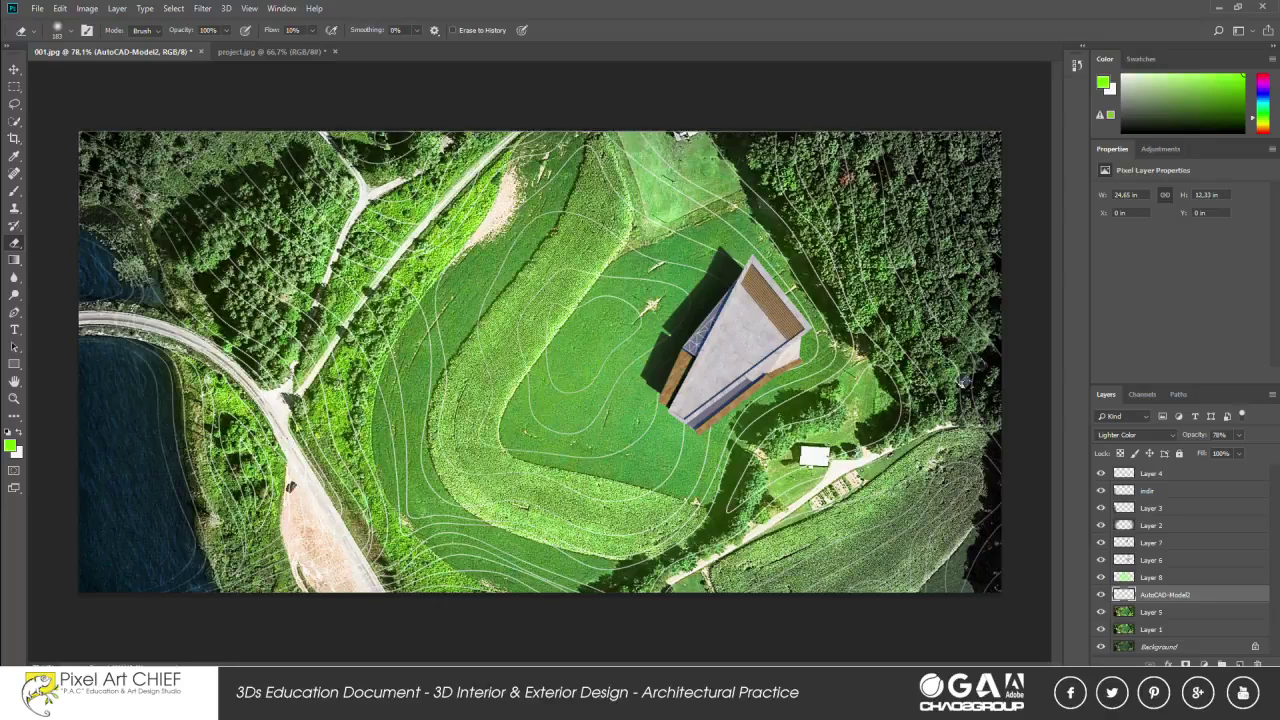
key("v")
left_click(765, 350)
left_click(1239, 435)
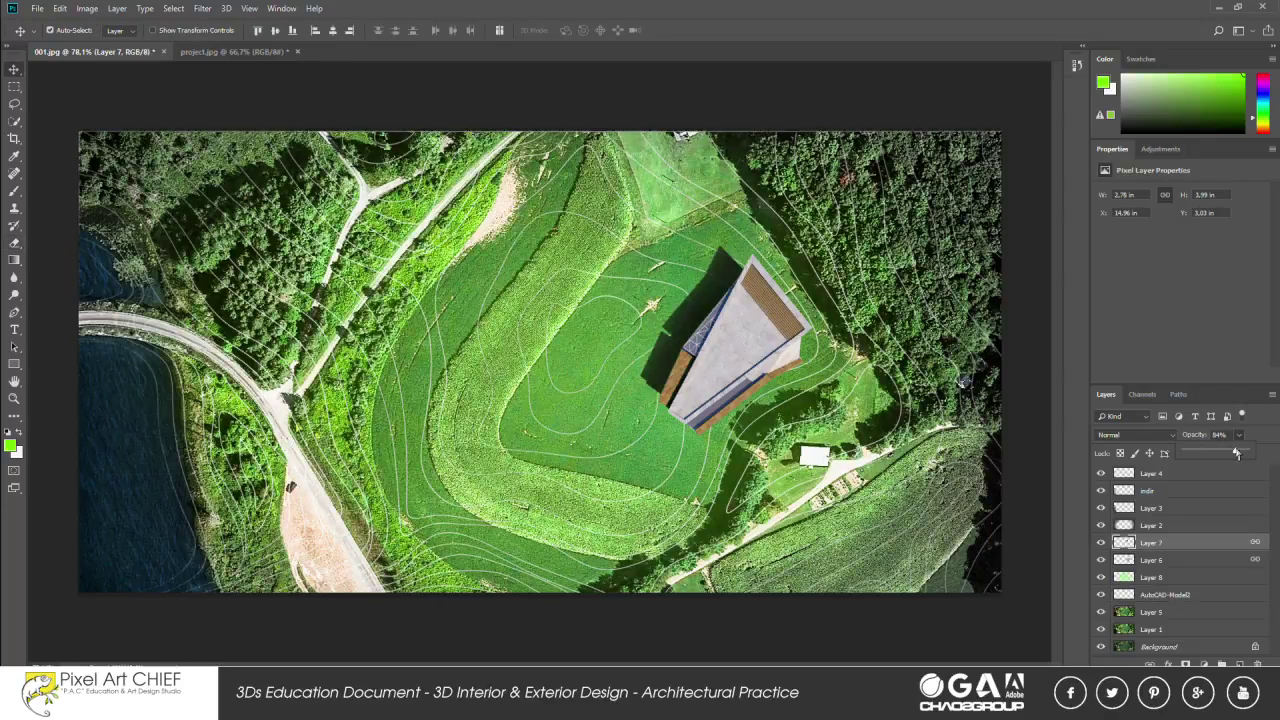
Step: Boost Layer 6 contrast with Levels: black point 12, white point 239
key("alt+bracketleft")
key("alt+bracketleft")
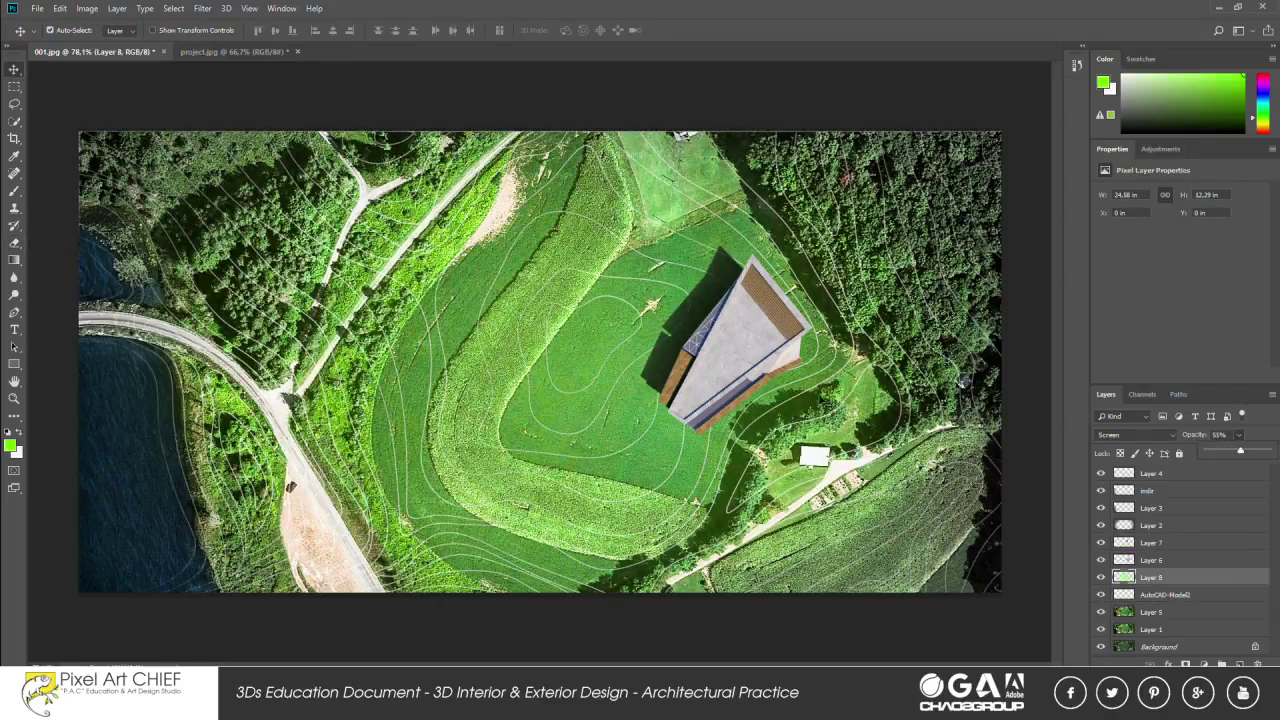
key("alt+bracketright")
key("ctrl+l")
left_click_drag(838, 318, 845, 318)
left_click_drag(1004, 316, 994, 318)
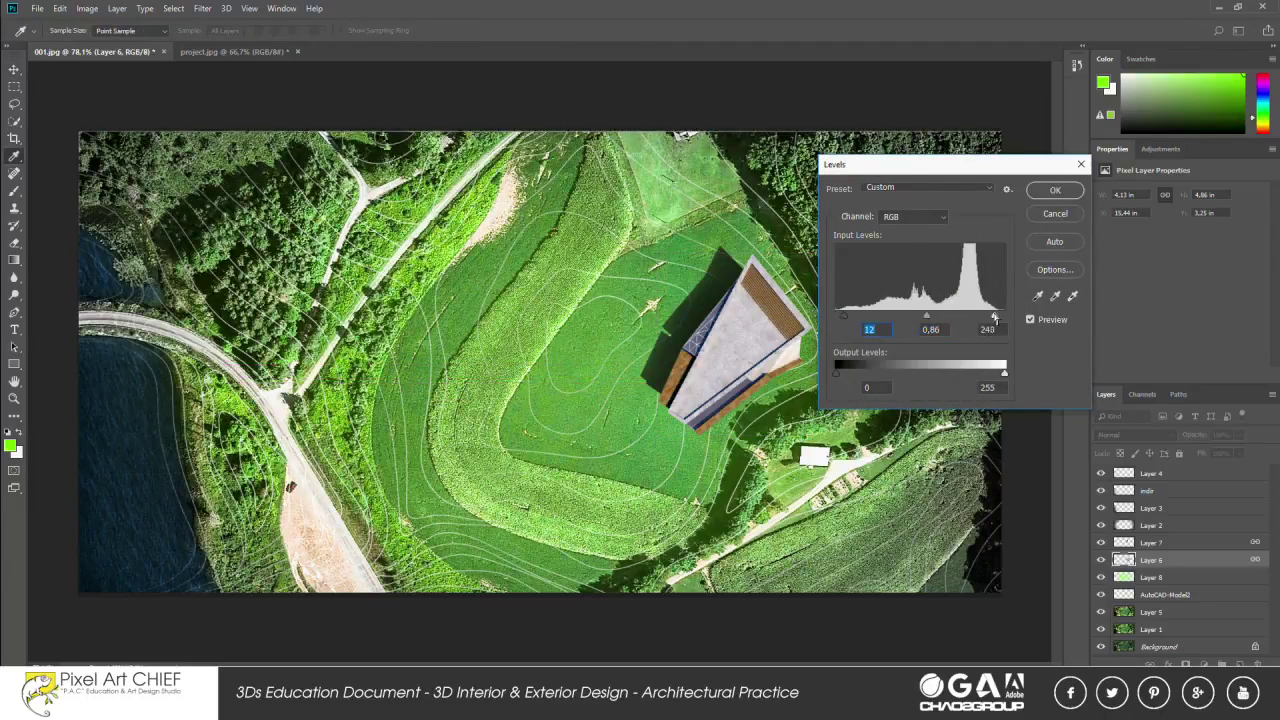
key("Return")
Step: Add a new layer above Layer 4 and pick yellow as the paint colour
right_click(706, 368)
left_click(766, 357)
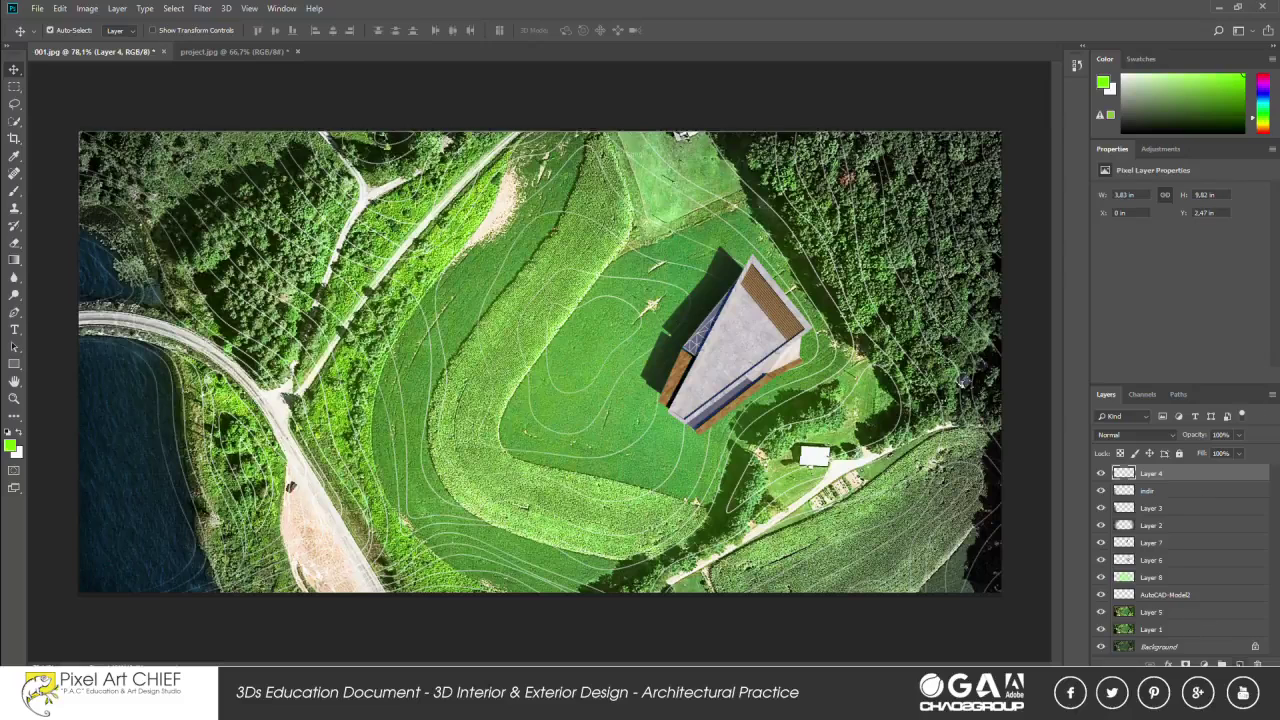
key("ctrl+shift+alt+n")
key("b")
left_click(10, 444)
left_click(651, 175)
left_click(766, 149)
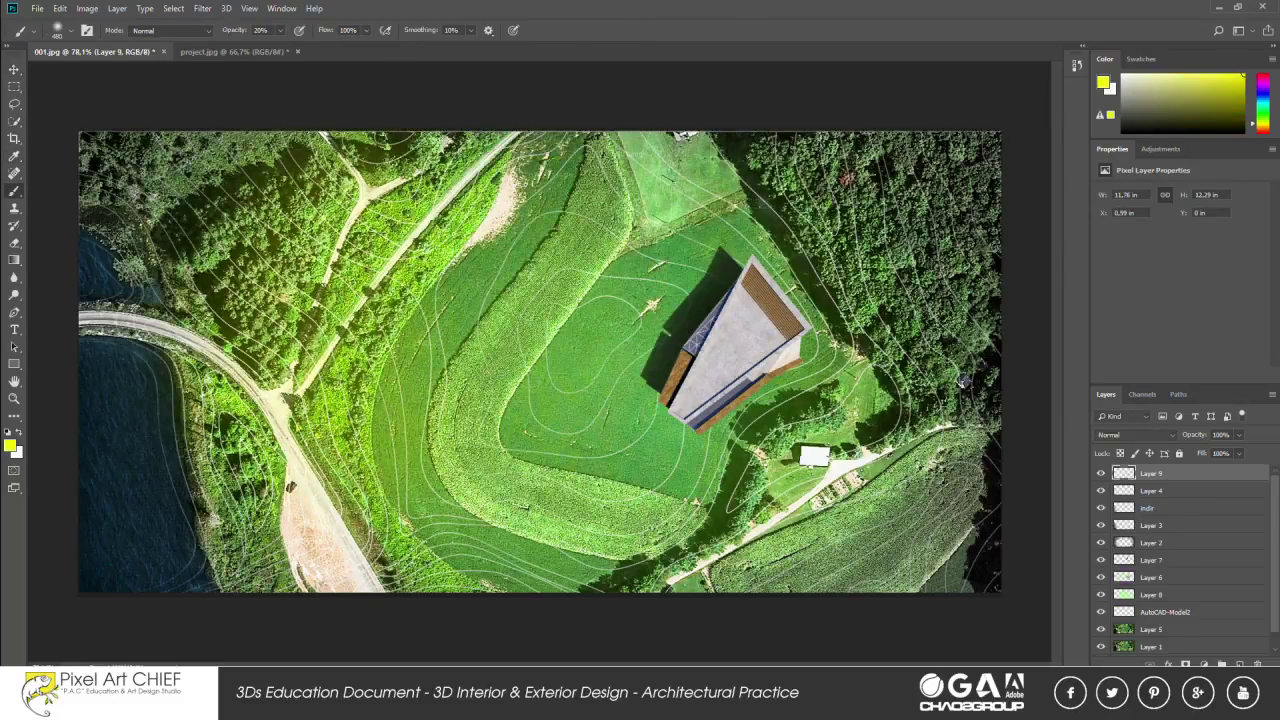
Step: Paint yellow over the forest and fields at Screen ~28%, and set green Layer 8 to 35%
left_click_drag(850, 150, 900, 550)
left_click_drag(400, 280, 380, 540)
left_click(1135, 435)
left_click(1130, 250)
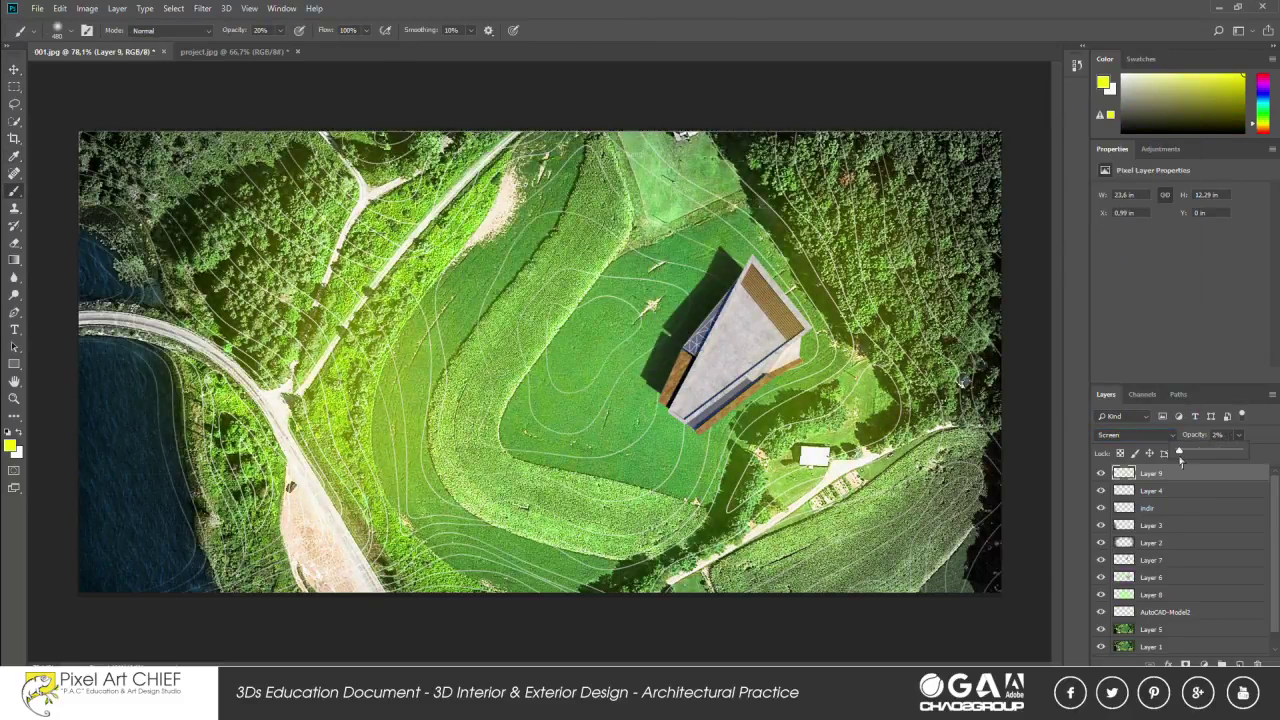
left_click_drag(1199, 453, 1228, 453)
left_click(1150, 594)
left_click(1238, 435)
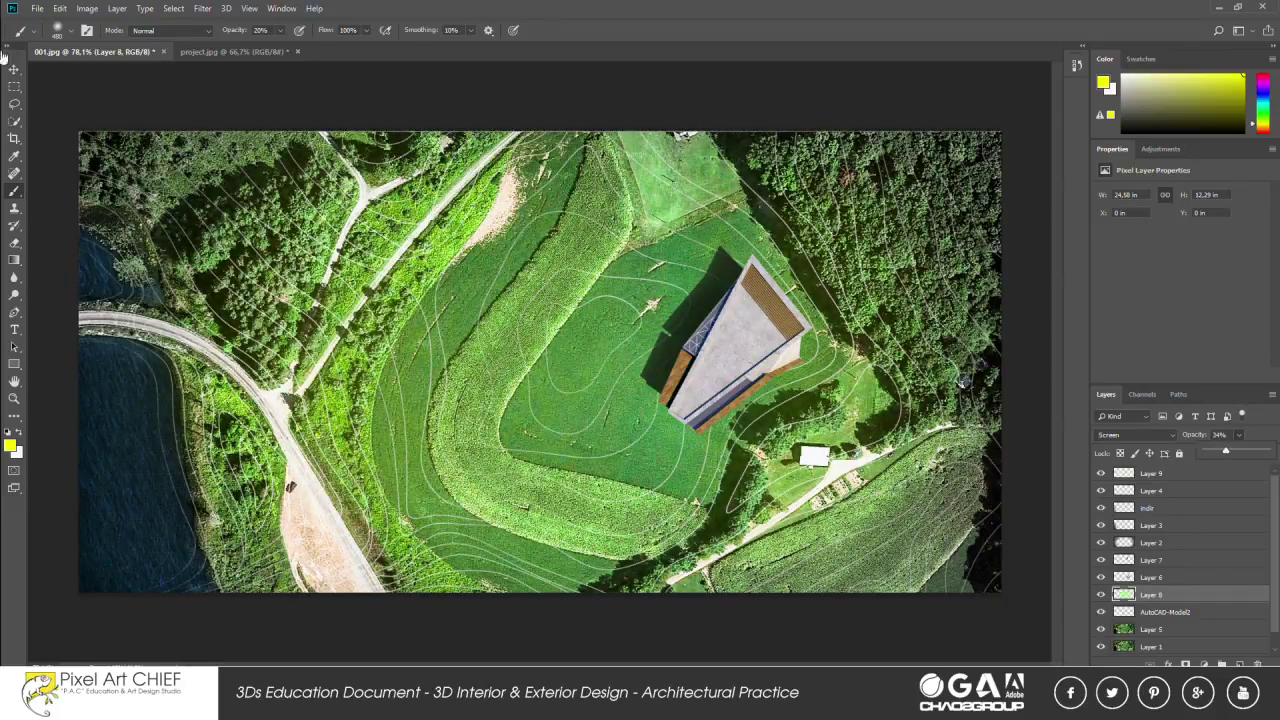
Step: Move Layer 2 to the top of the stack at 80% opacity
key("v")
key("ctrl+a")
left_click(1189, 542)
mouse_move(1189, 546)
left_mouse_down()
mouse_move(1189, 472)
mouse_move(1256, 453)
left_mouse_up()
left_click(1238, 435)
key("e")
right_click(165, 328)
key("Escape")
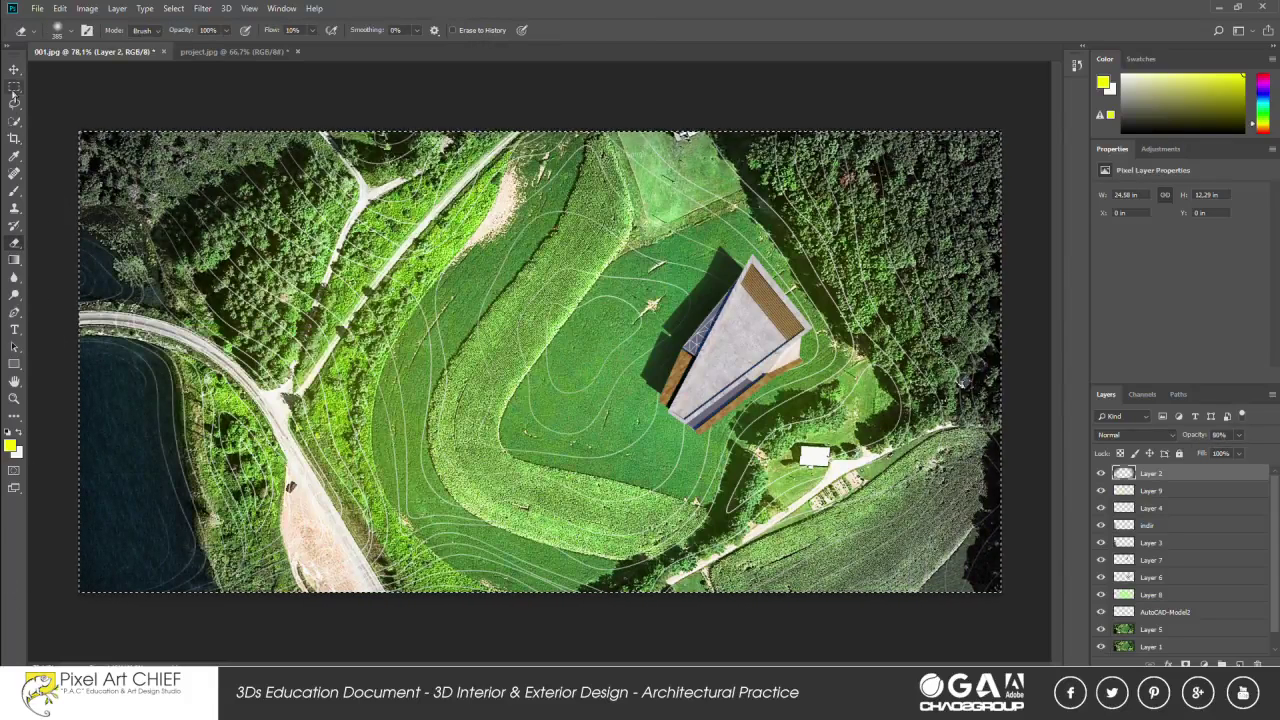
Step: Set the AutoCAD-Model2 contour layer to Overlay blending
left_click(14, 88)
left_click(1160, 577)
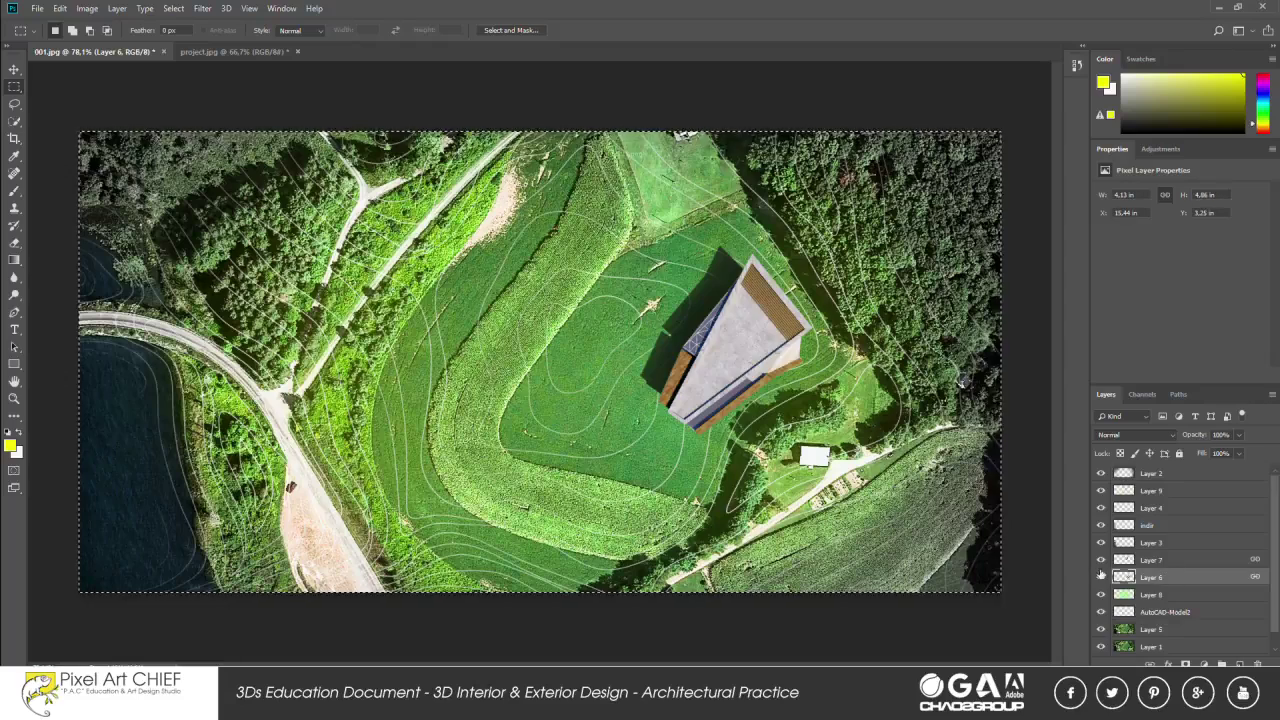
left_click(1165, 611)
left_click(1158, 436)
left_click(1105, 140)
key("Down")
key("Down")
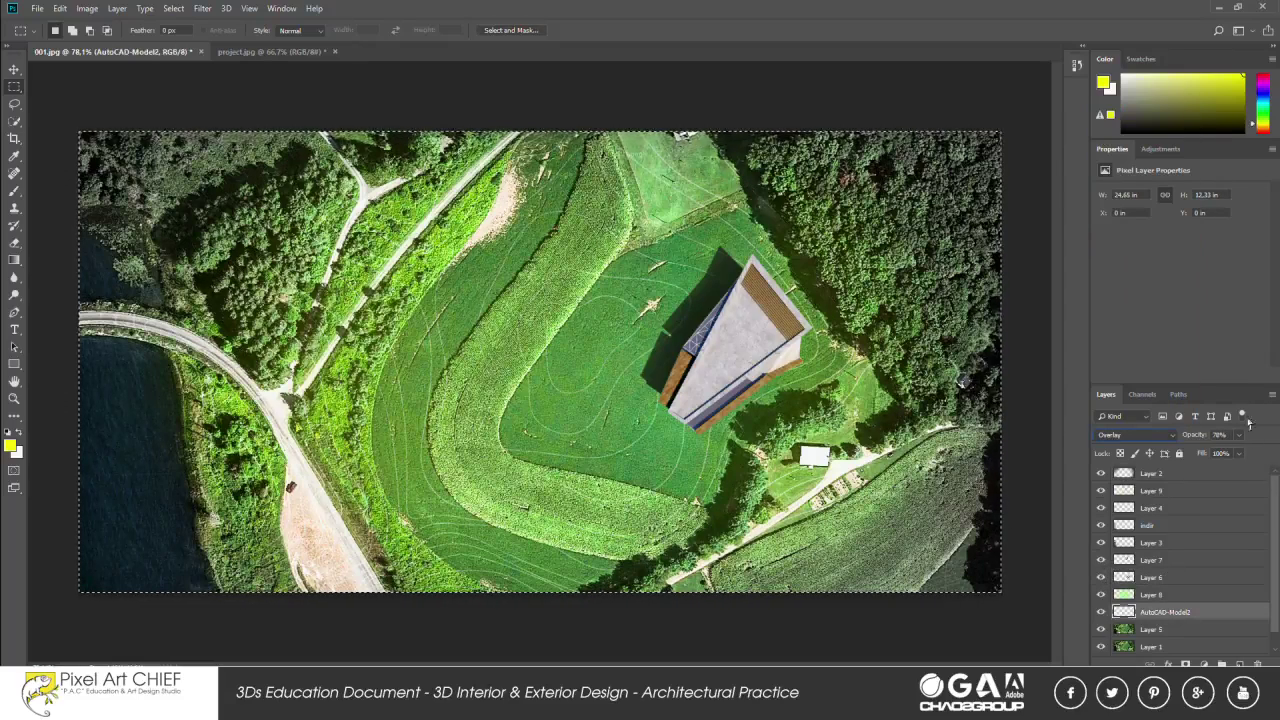
Step: Duplicate the contour layer and set the copy to Normal at 51% opacity
right_click(1167, 629)
left_click(1144, 142)
key("Return")
left_click(1135, 435)
left_click(1110, 114)
left_click_drag(1222, 455, 1240, 455)
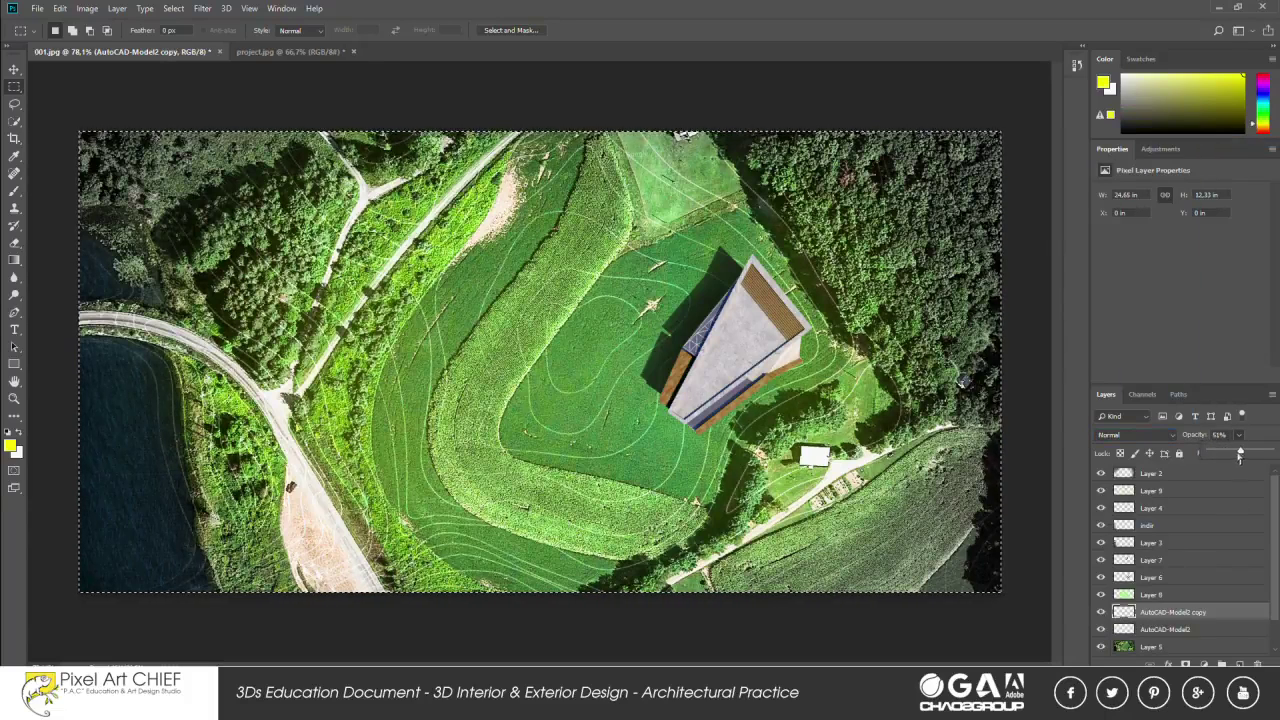
Step: Duplicate Layer 6 as an Overlay copy at about 34% opacity
left_click(14, 69)
left_click(1150, 577)
right_click(1150, 577)
left_click(1150, 108)
left_click_drag(1208, 460, 1200, 458)
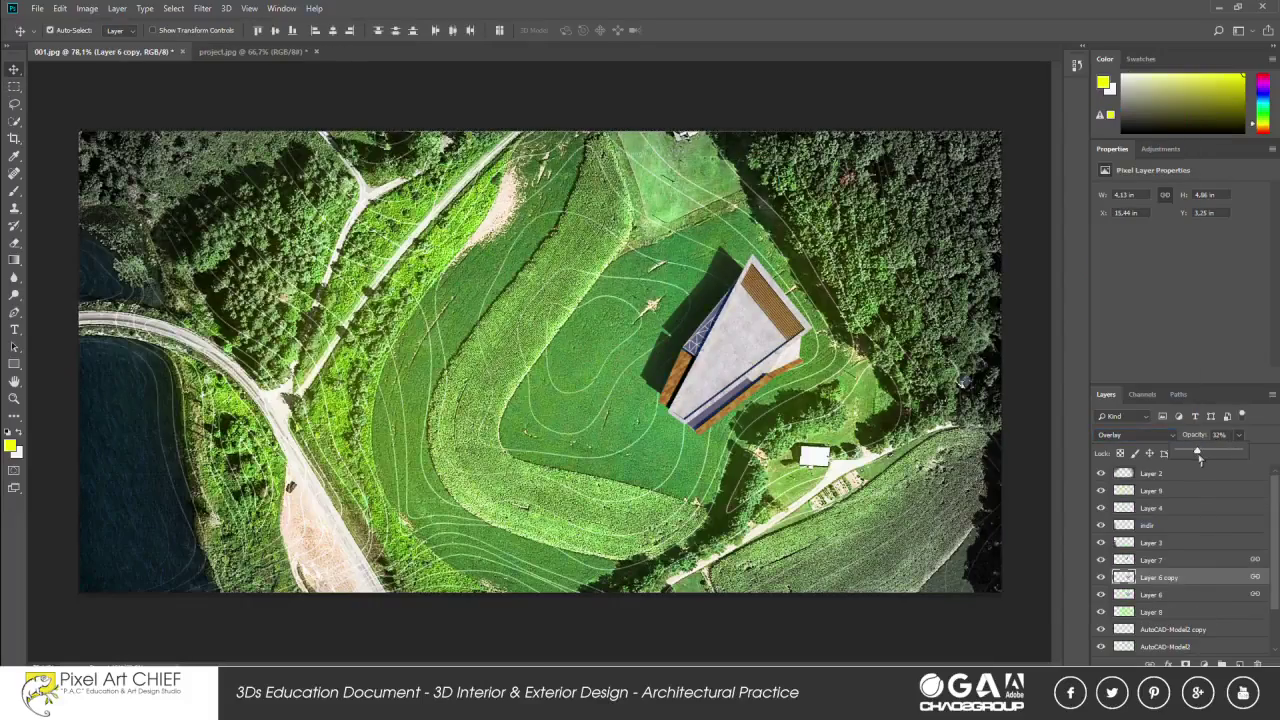